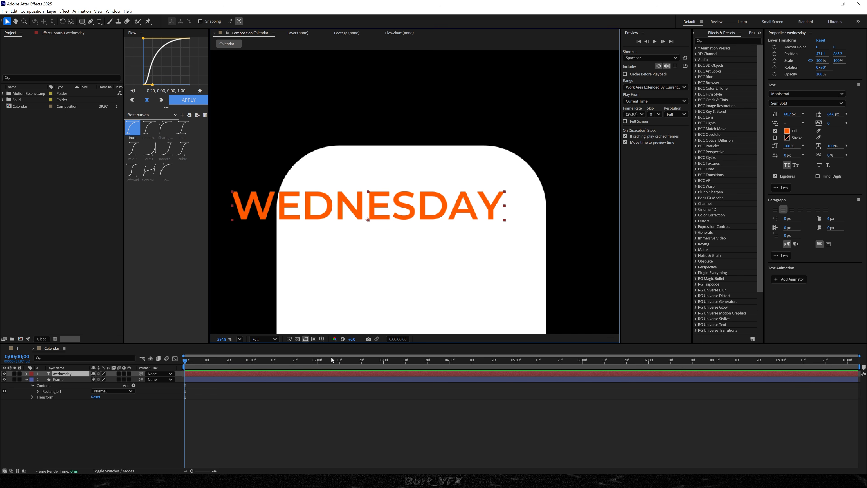
Move the WEDNESDAY text sideways to X about 660.8 with the proportional grid temporarily shown, keeping Y at 865.3
click(321, 339)
click(341, 355)
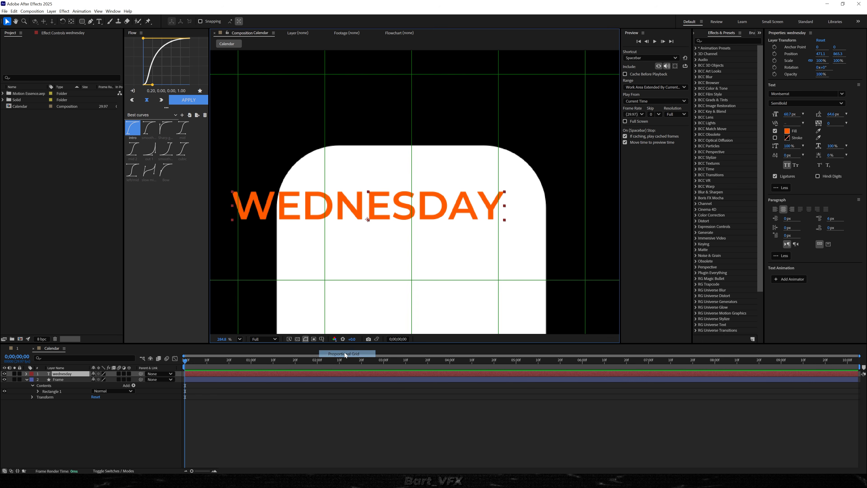
drag(337, 214, 458, 214)
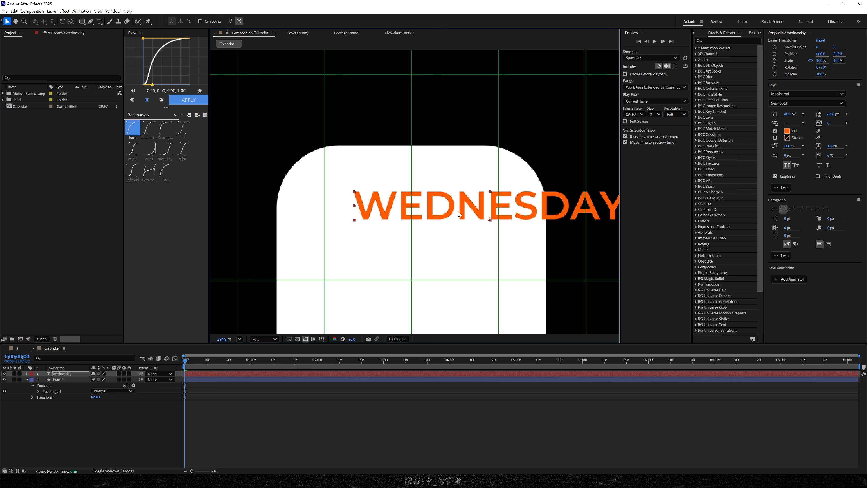
key(alt+apostrophe)
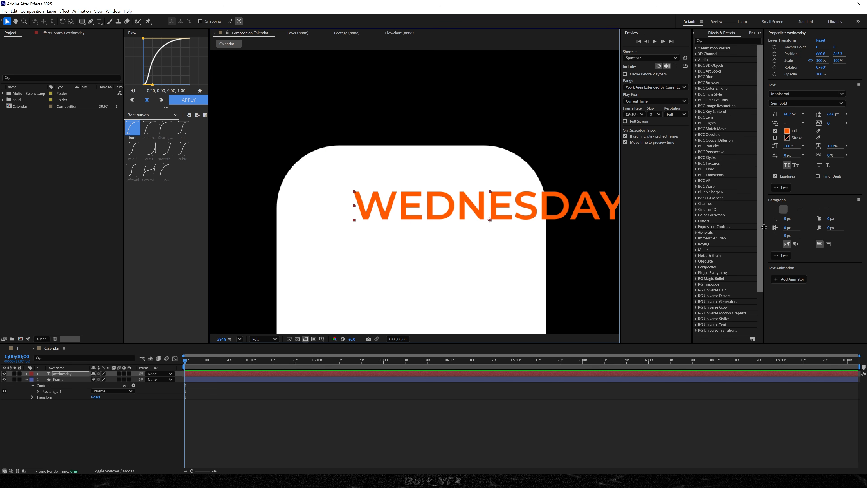
Check the fill colour of the WEDNESDAY text in its colour picker and accept it
click(787, 131)
drag(452, 190, 667, 187)
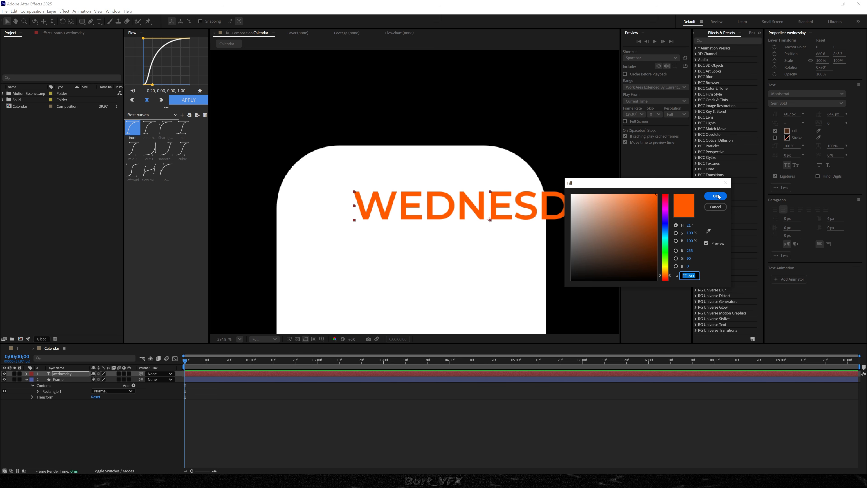
key(Return)
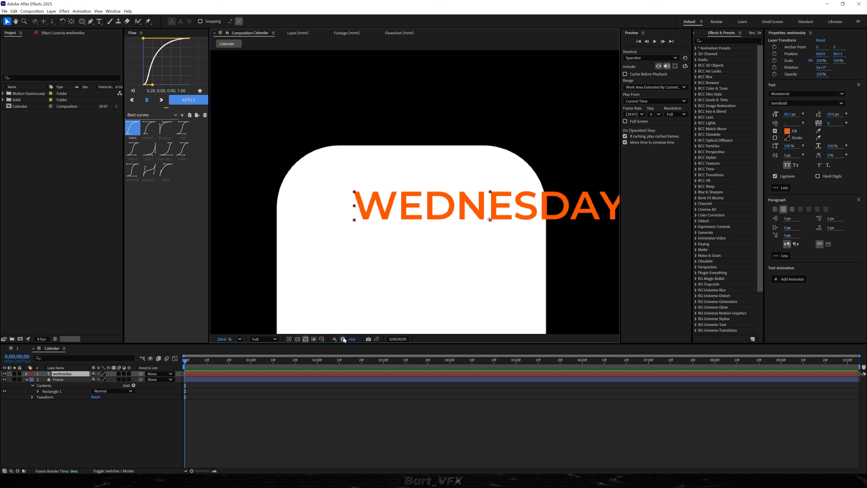
Apply the Typewriter preset to the wednesday layer, reveal its keyframes and preview the text animation
key(ctrl+space)
text(typewr)
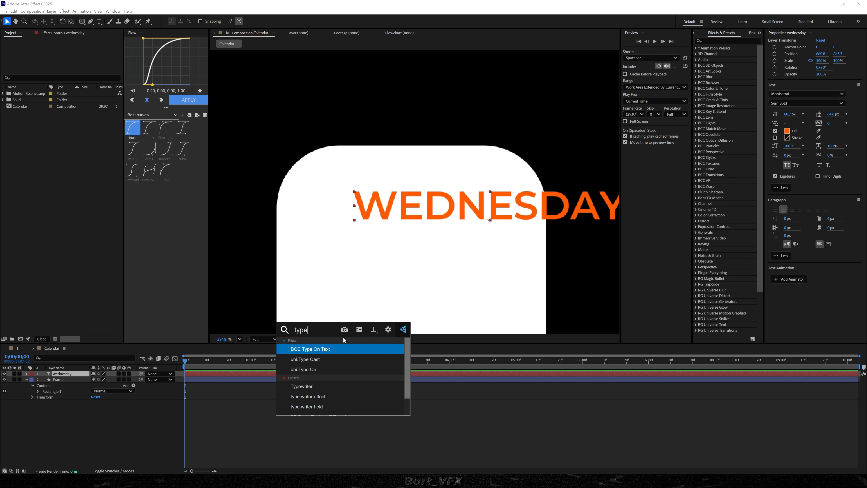
key(Return)
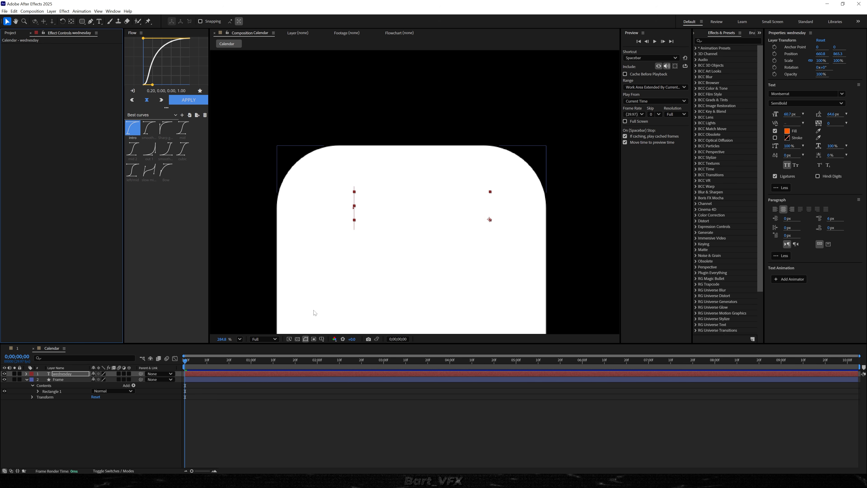
key(u)
key(space)
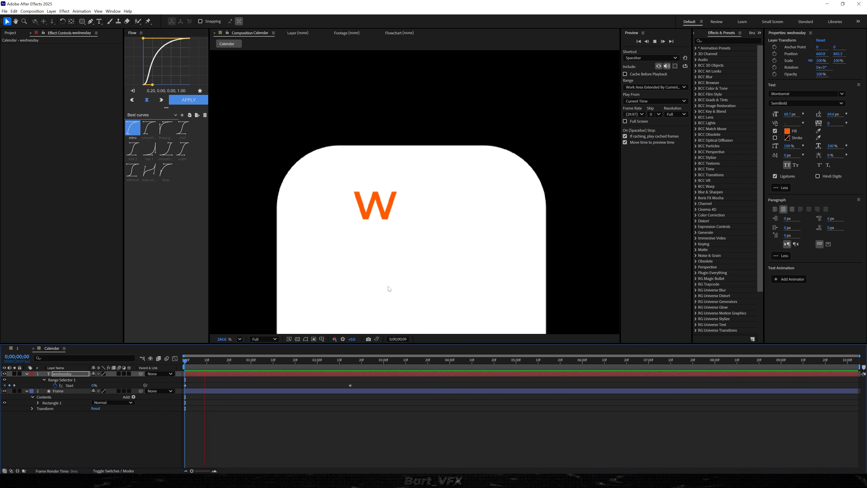
key(space)
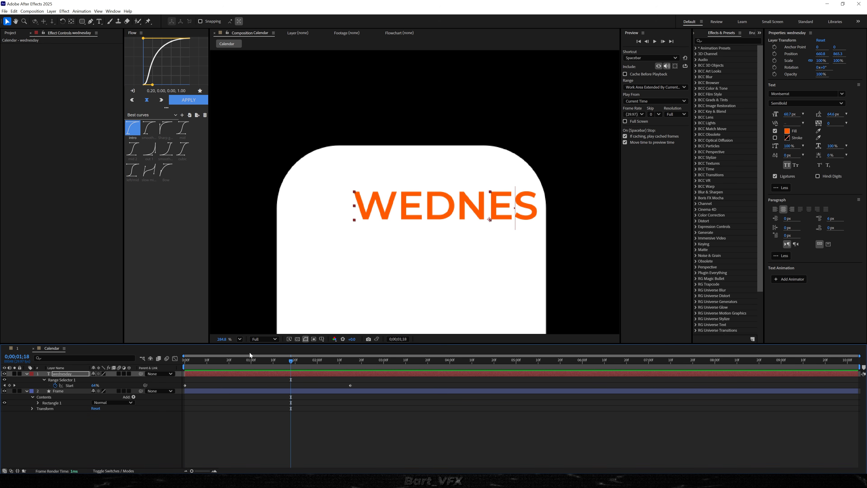
Hold the typewriter reveal at WED from 0;00;00;26: keyframe Start, delete the opening keyframe, and shift the remaining pair to about 06;20 and 08;10
click(243, 362)
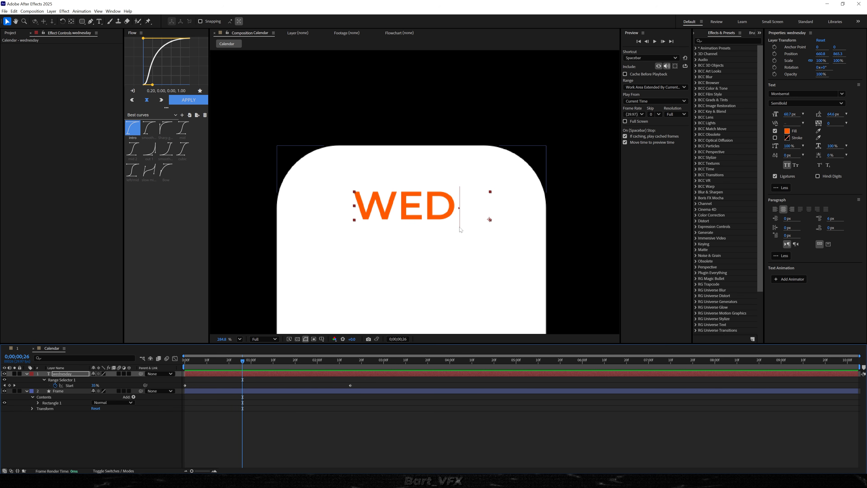
click(10, 385)
drag(209, 381, 180, 388)
key(Delete)
drag(360, 381, 600, 397)
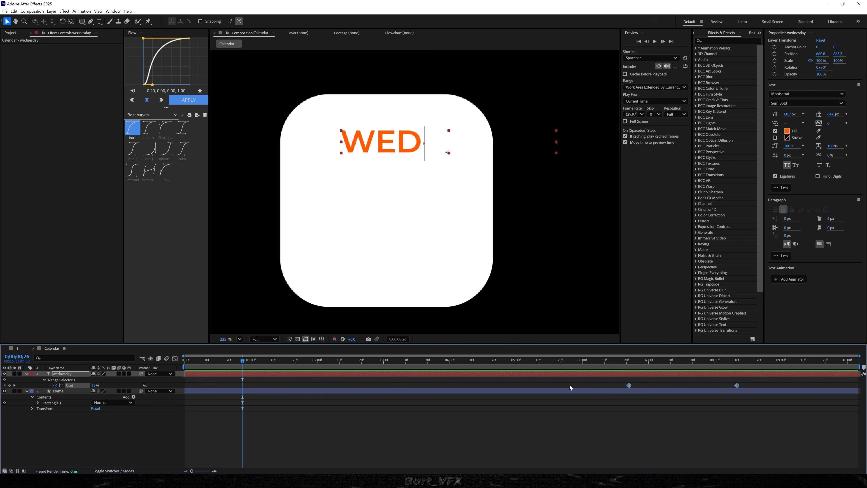
drag(569, 385, 700, 400)
Add a text layer reading "1" below WED and set its font to Open Sans Light
click(122, 431)
click(99, 22)
click(385, 208)
text(1)
drag(348, 254, 392, 203)
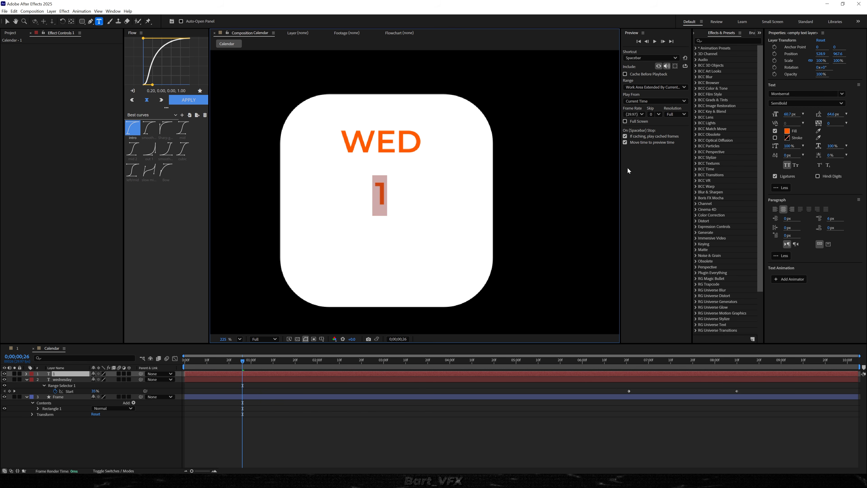
click(800, 96)
text(open sa)
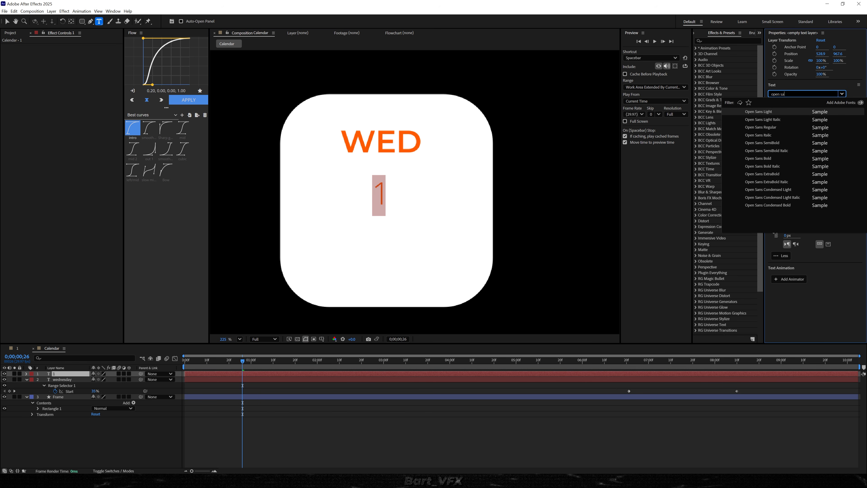
key(Return)
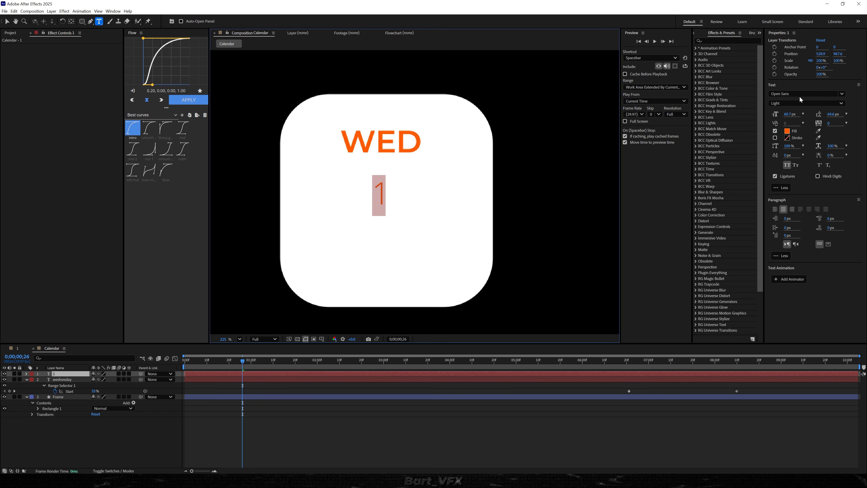
Set the 1's fill colour to 0F0F0F and its font size to about 102.7 px
click(787, 131)
drag(437, 187, 629, 172)
drag(553, 265, 492, 267)
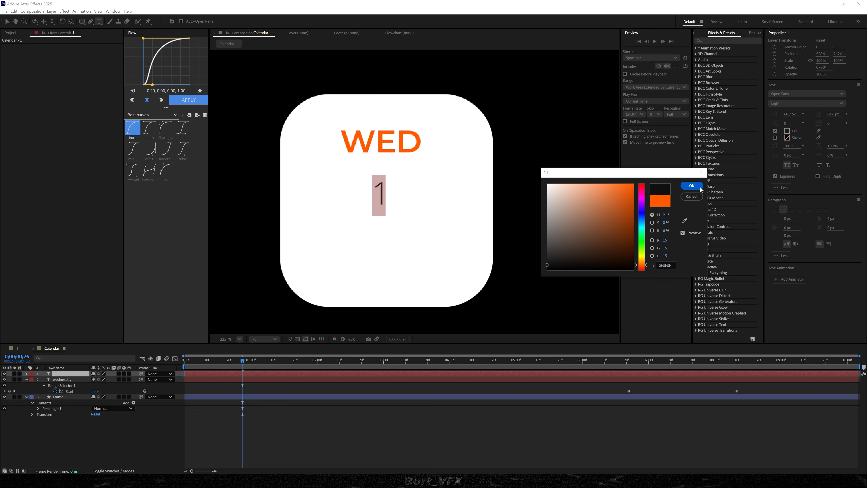
click(691, 185)
drag(789, 115, 804, 114)
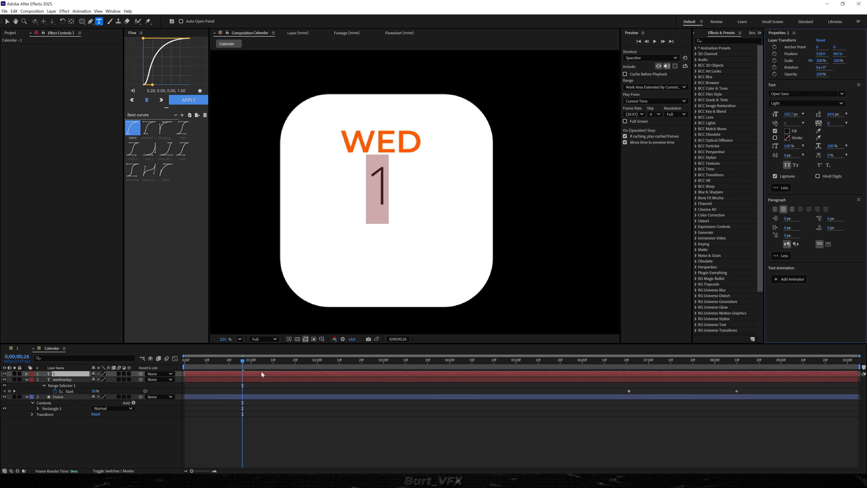
Centre the anchor point of the 1 within its layer and centre the layer in the composition
click(262, 374)
key(ctrl+alt+Home)
key(ctrl+Home)
scroll(404, 172, up, 2)
Show the proportional grid and nudge the 1 slightly left to balance it on the central vertical line
click(321, 339)
click(331, 351)
scroll(349, 248, up, 3)
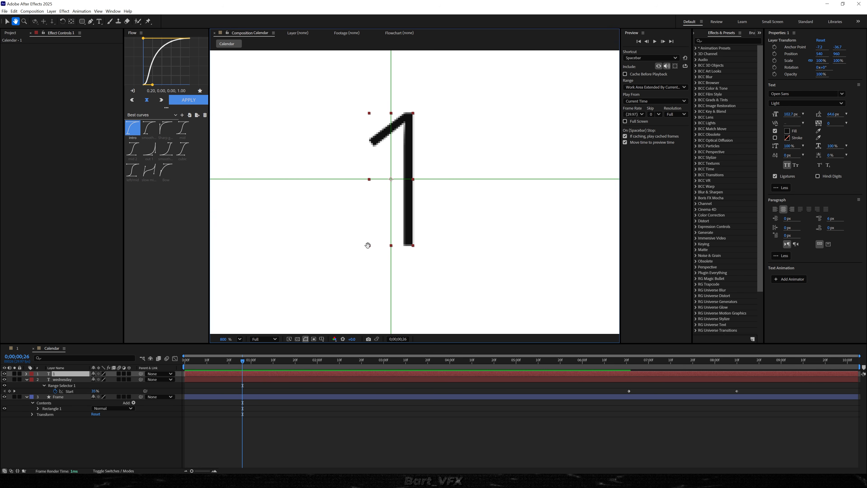
key(v)
drag(406, 220, 400, 219)
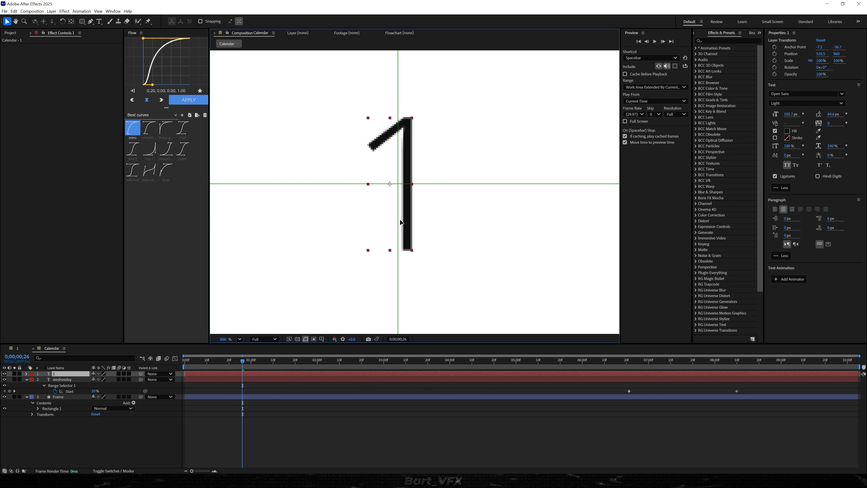
Enlarge the 1 to about 127.7 px and nudge the WED and 1 texts to centre them horizontally on the card
scroll(401, 223, down, 4)
drag(788, 114, 796, 109)
click(62, 379)
scroll(409, 143, up, 2)
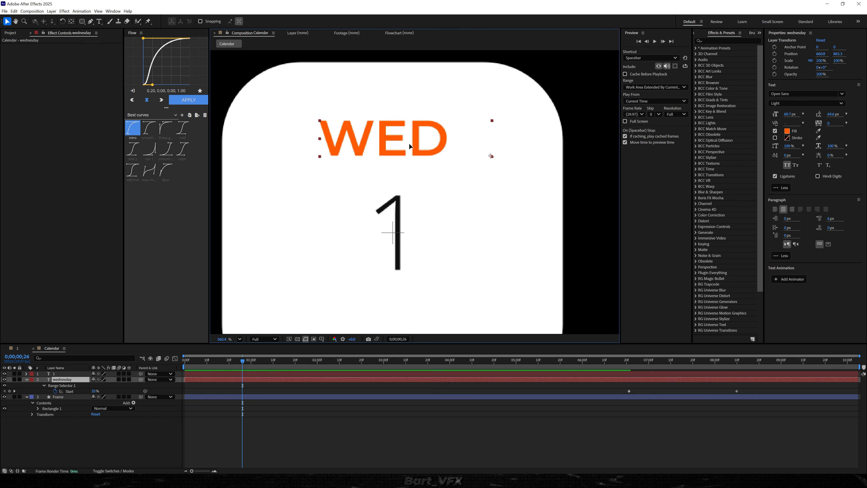
drag(409, 144, 410, 143)
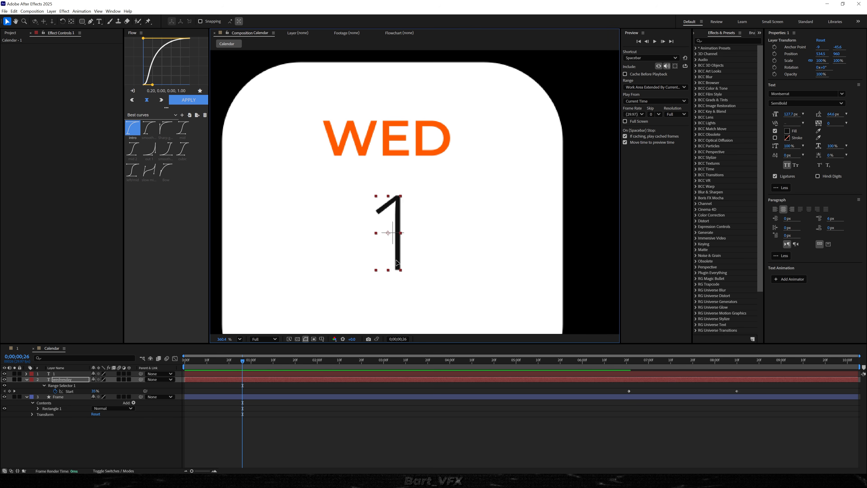
drag(397, 261, 394, 258)
drag(393, 140, 390, 141)
click(401, 438)
scroll(404, 241, down, 2)
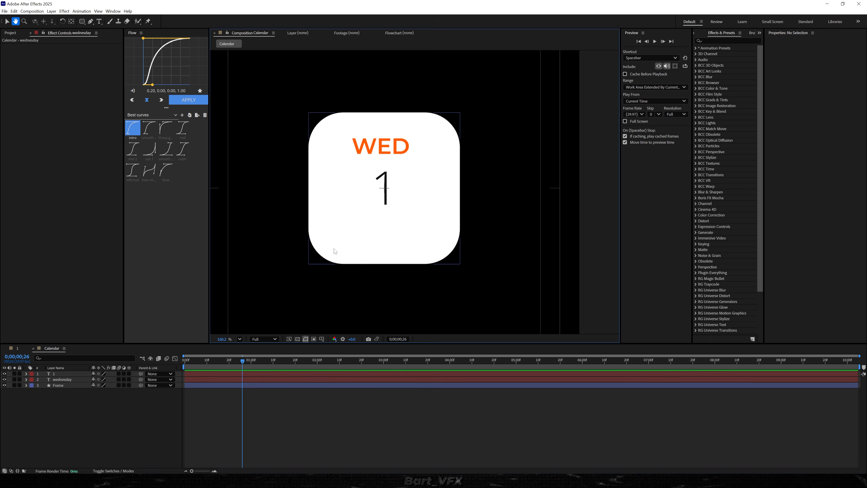
Parent the 1 and wednesday text layers to the Frame layer
click(95, 397)
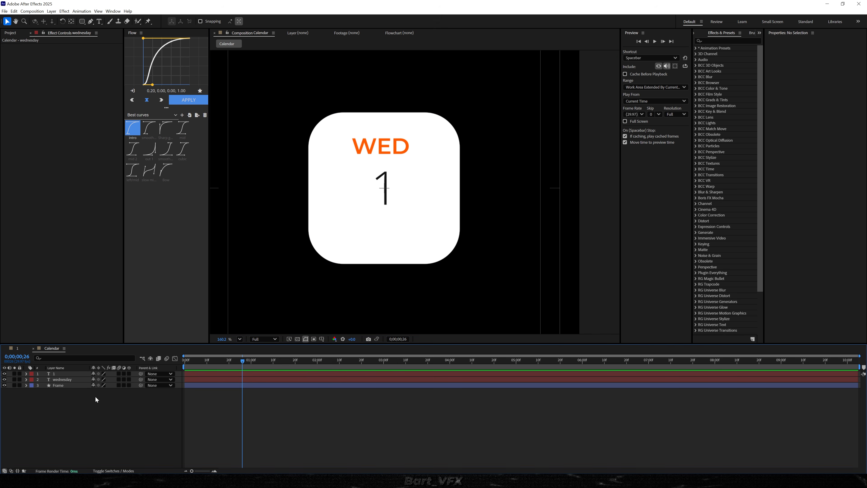
click(73, 379)
shift+click(65, 374)
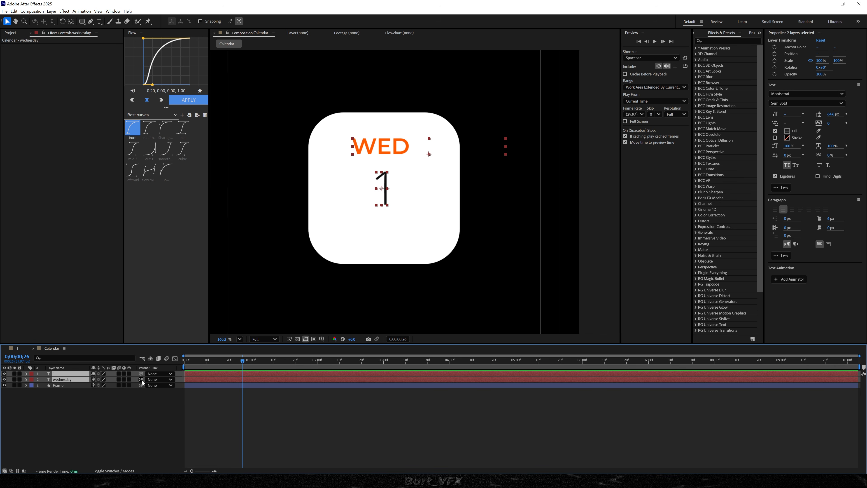
drag(139, 381, 60, 386)
At 0;00;00;26, keyframe the Frame rectangle's Size and the Position and Scale of both text layers
drag(60, 387, 60, 386)
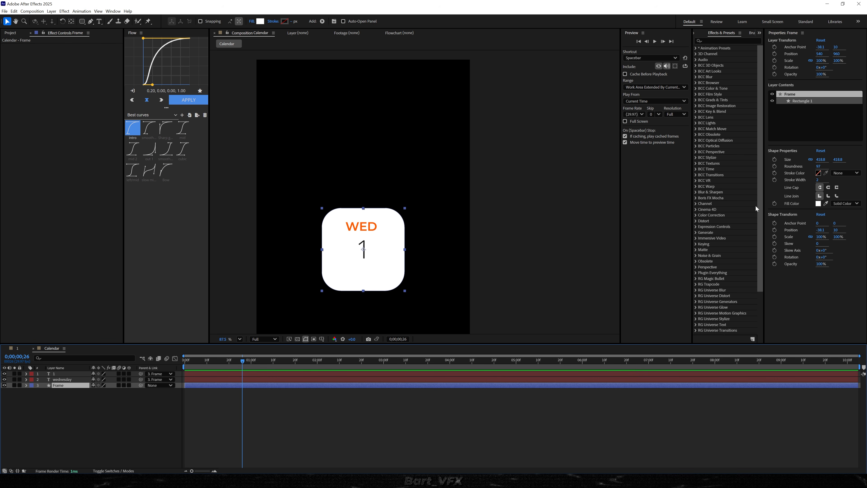
click(775, 160)
click(57, 378)
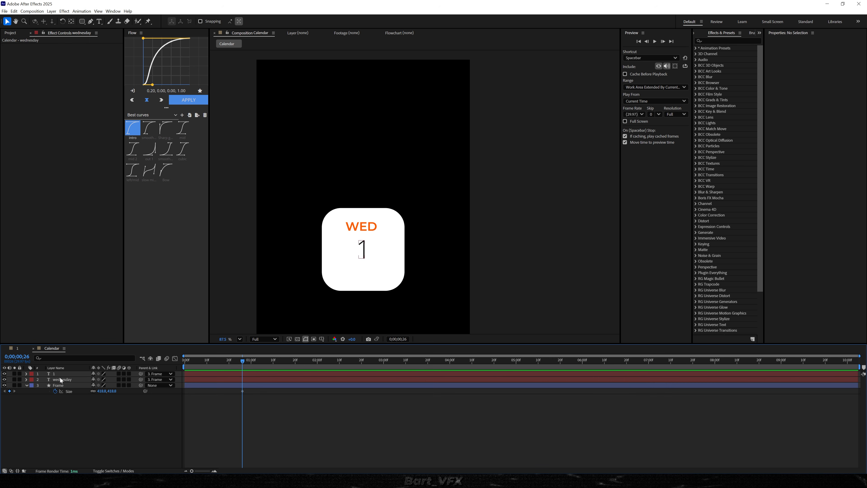
ctrl+click(56, 373)
key(alt+shift+p)
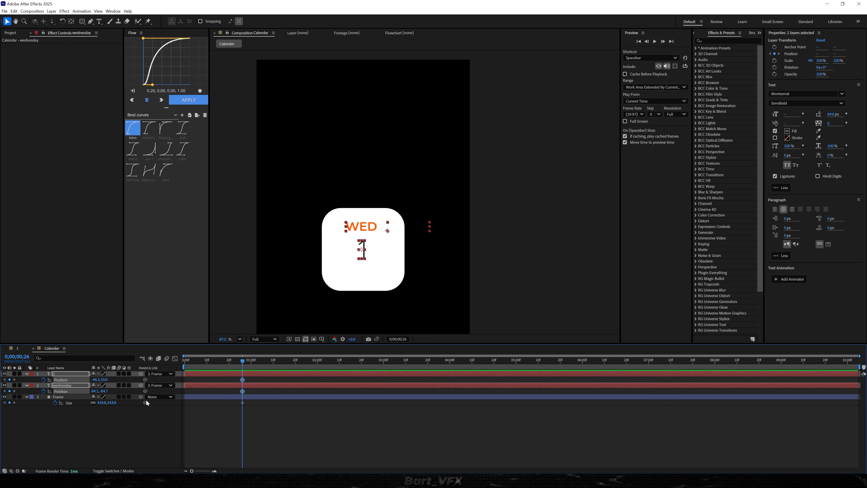
key(alt+shift+s)
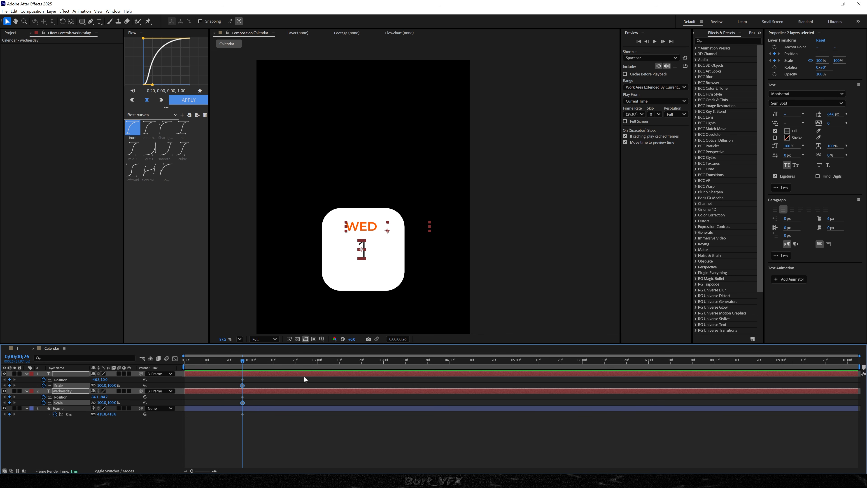
At 0;00;01;18, enlarge the Frame rectangle's Size to about 541.8 by 541.8
drag(242, 360, 290, 363)
click(150, 423)
drag(103, 414, 146, 416)
click(102, 437)
scroll(333, 229, up, 3)
Move the WED text to the card's upper-left corner and scale it down to about 59.7%
drag(351, 231, 294, 155)
drag(104, 402, 1, 412)
drag(320, 161, 293, 153)
Scale the 1 down to about 47.3% and place it directly below WED, aligned with its left edge
drag(351, 238, 275, 187)
drag(101, 385, 14, 390)
drag(73, 389, 67, 389)
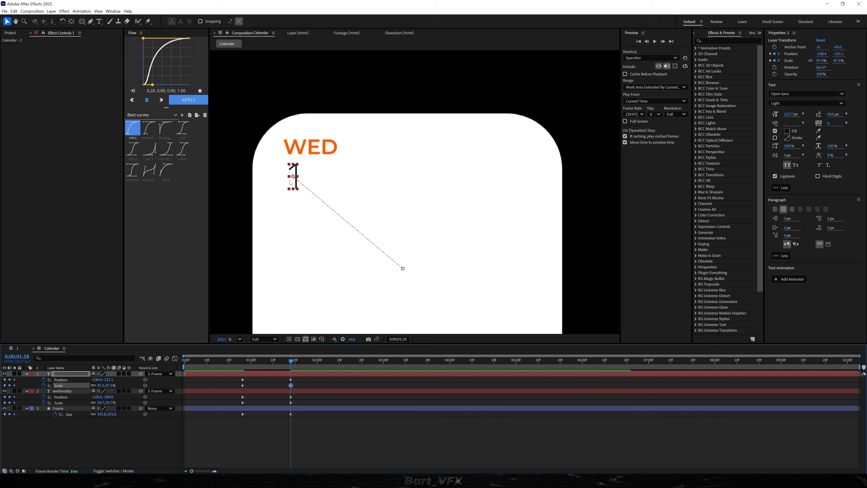
drag(292, 181, 285, 181)
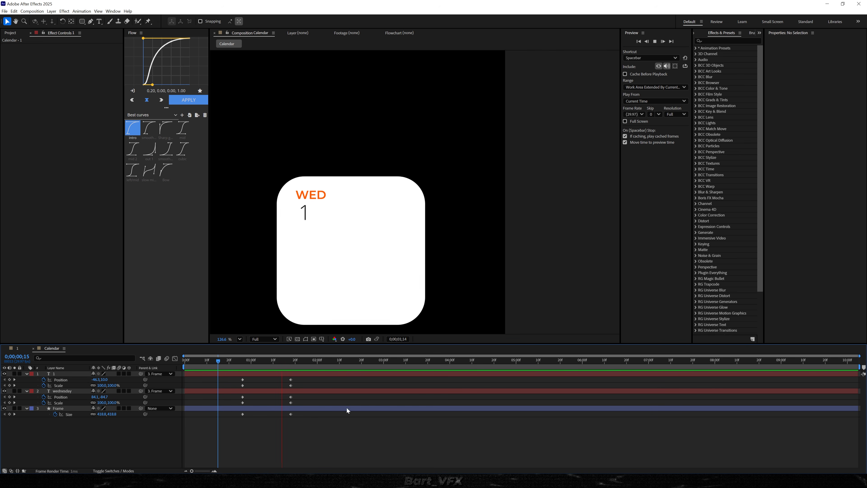
Apply Easy Ease to all Position, Scale and Size keyframes, lengthen both speed handles in the graph editor, and preview the motion
drag(302, 379, 207, 429)
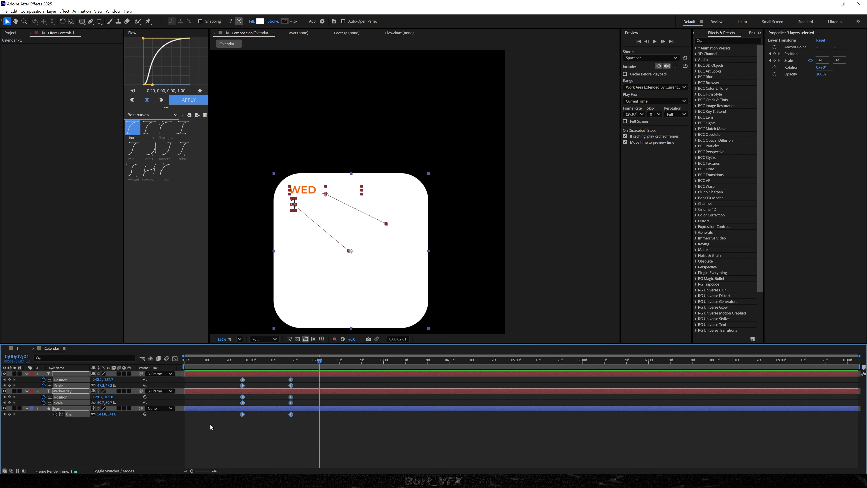
key(F9)
click(175, 359)
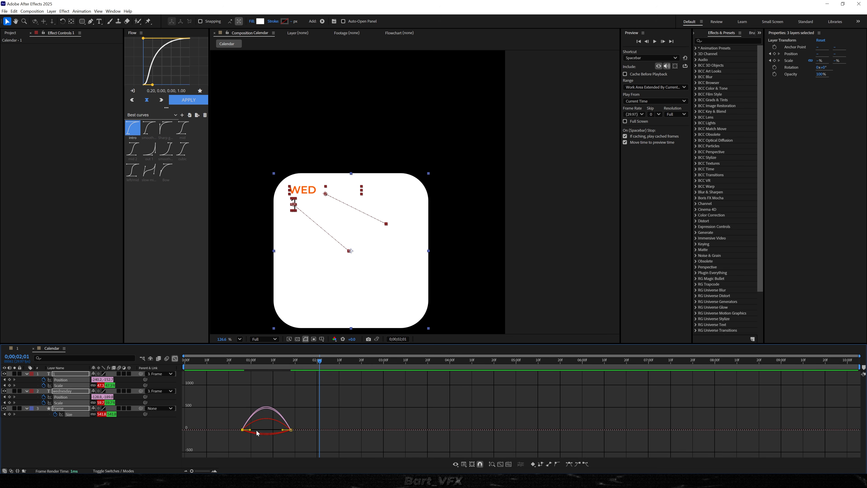
drag(252, 433, 257, 433)
click(290, 429)
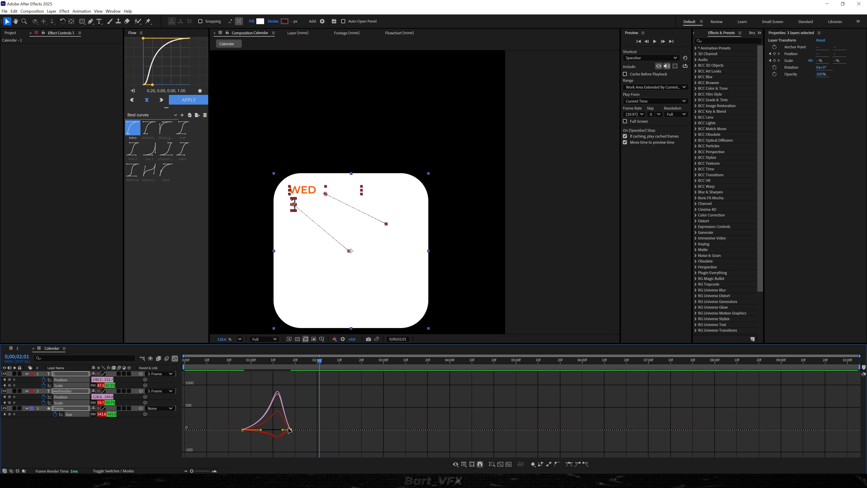
drag(285, 431, 271, 430)
click(226, 364)
key(space)
key(space)
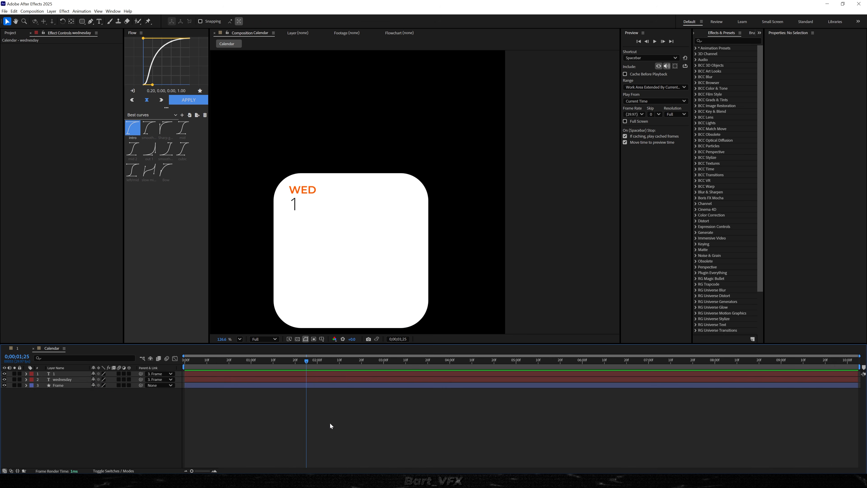
Move both Start keyframes of the wednesday layer's range selector earlier so the reveal resumes just after 01;00
key(u)
drag(582, 401, 841, 412)
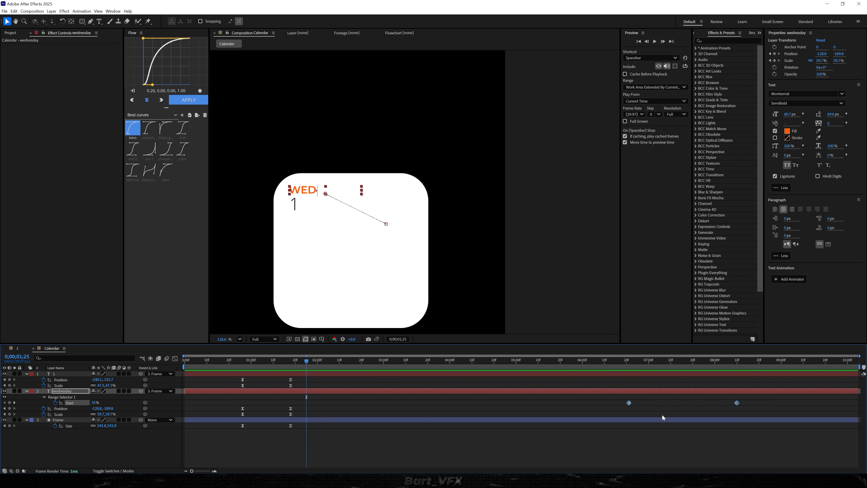
drag(630, 405, 256, 404)
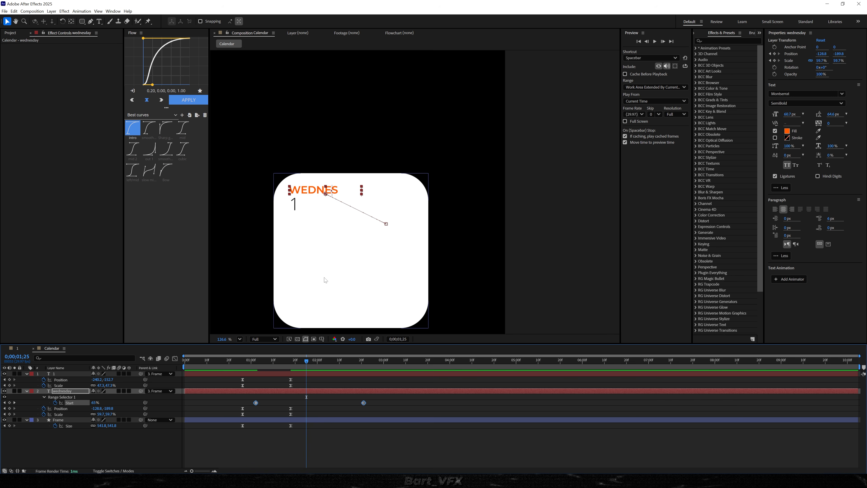
Move the wednesday layer's last Start keyframe earlier, to just before the Position and Scale animation ends, and preview the faster reveal
click(338, 407)
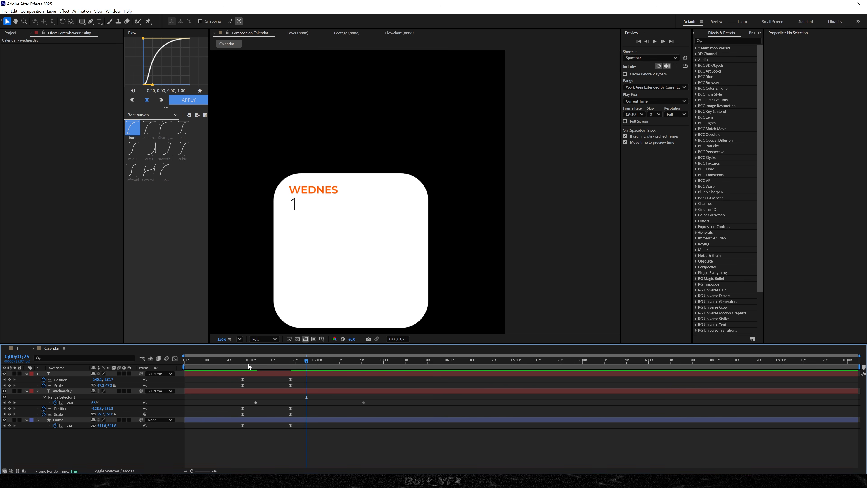
click(231, 360)
drag(364, 403, 286, 403)
key(space)
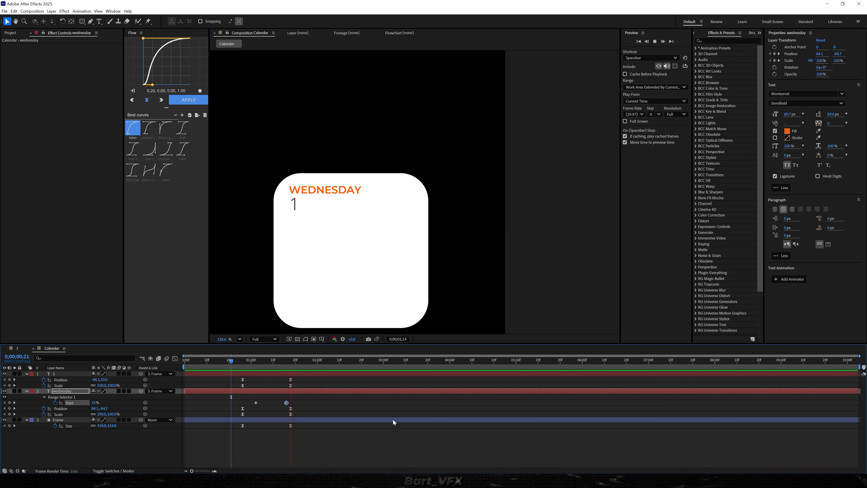
click(205, 360)
key(space)
scroll(257, 415, up, 1)
scroll(264, 414, left, 1)
drag(358, 403, 344, 404)
click(265, 360)
key(space)
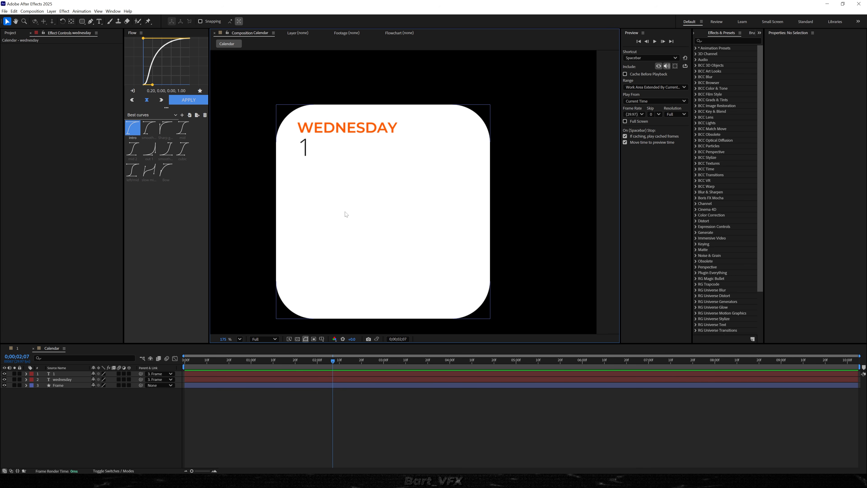
Draw a short vertical line below the 1 with the Pen tool and give its stroke a round line cap
scroll(351, 215, up, 3)
key(h)
drag(315, 197, 354, 223)
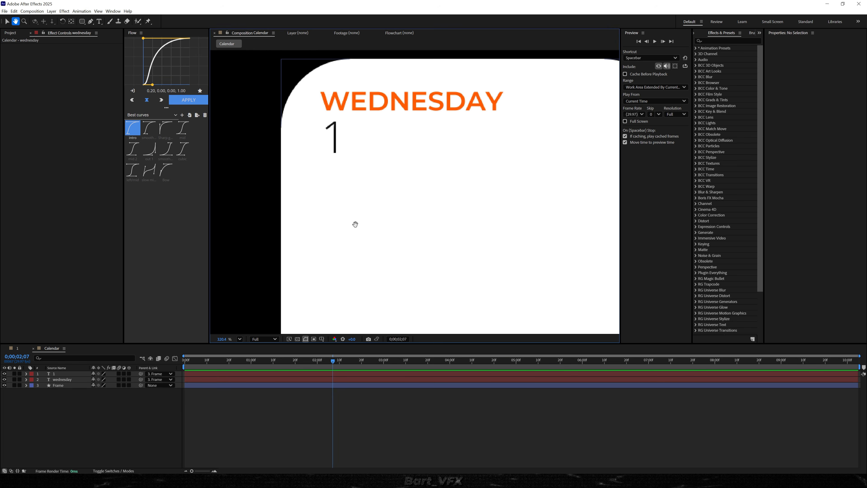
key(g)
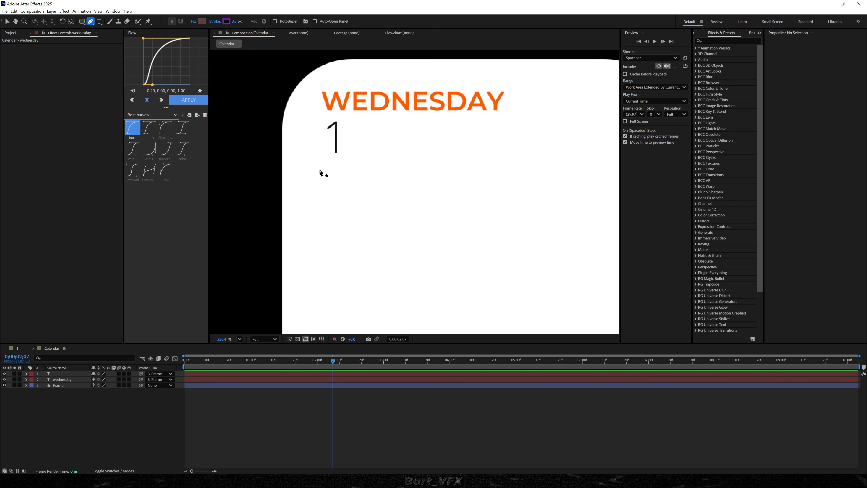
click(326, 161)
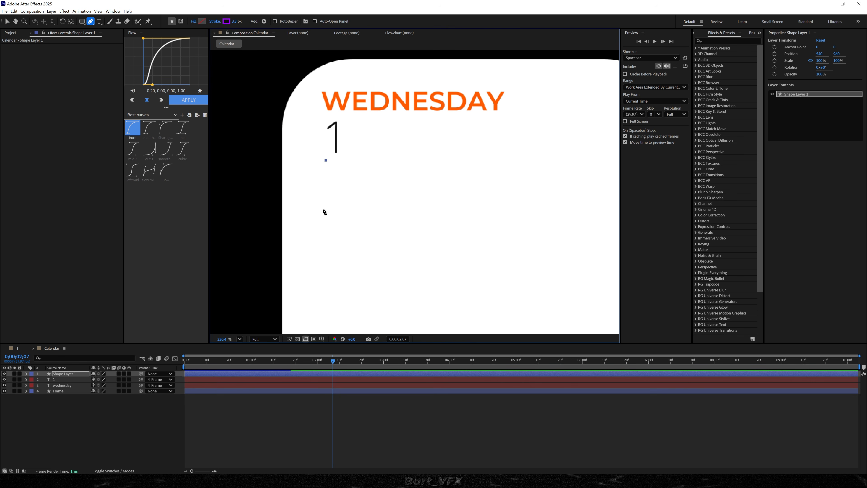
click(326, 245)
key(v)
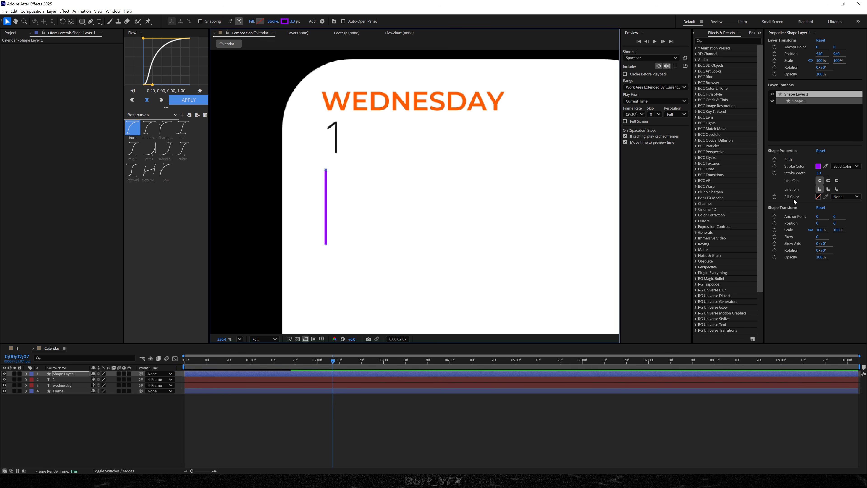
scroll(820, 201, down, 1)
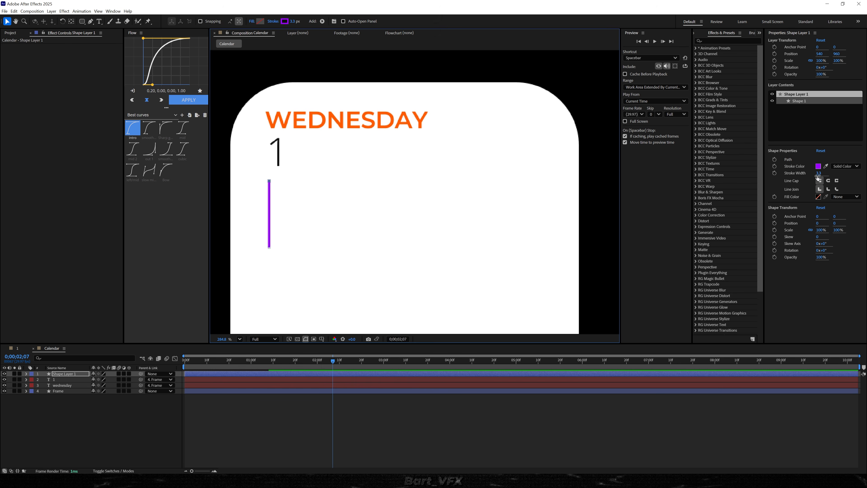
click(829, 181)
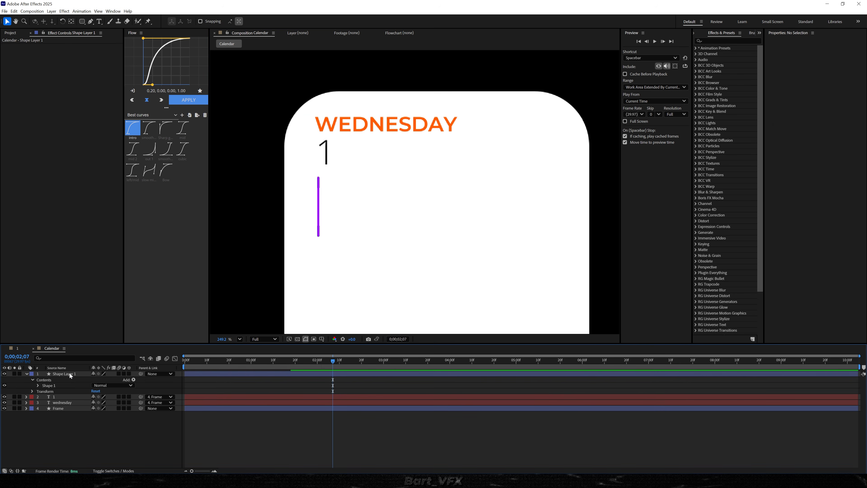
Draw a rounded rectangle about 478 by 122 px around the vertical line, within the same shape layer
click(64, 373)
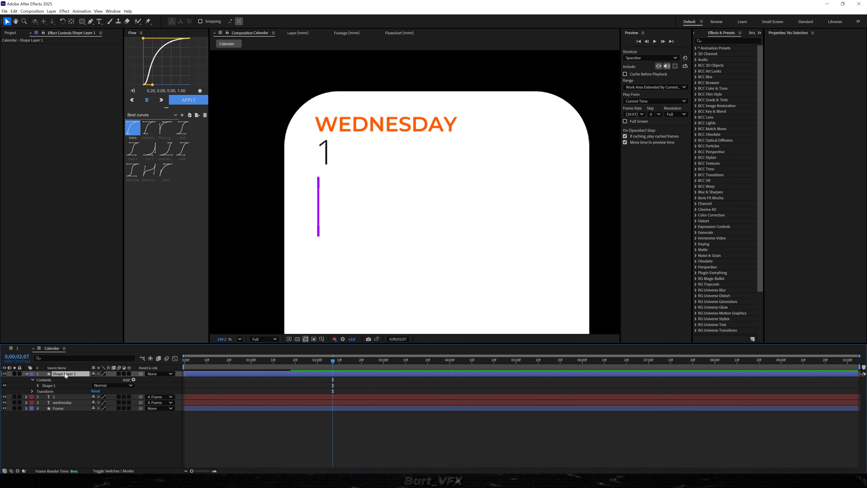
click(82, 21)
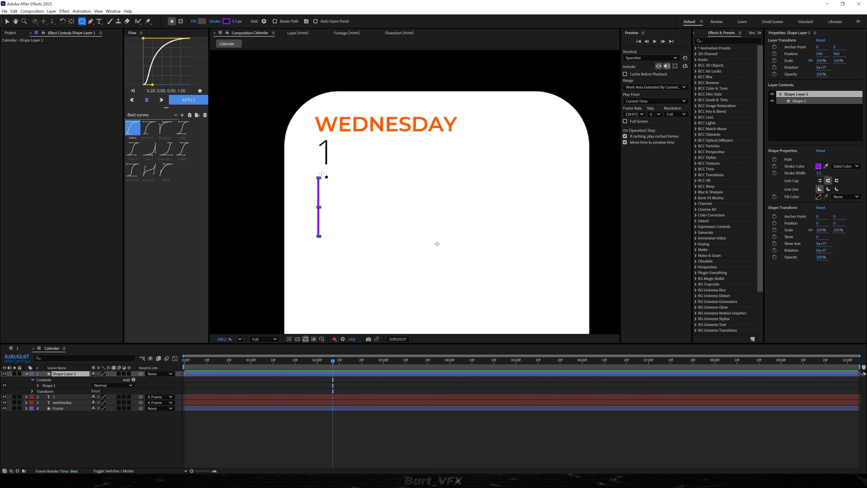
drag(305, 173, 574, 241)
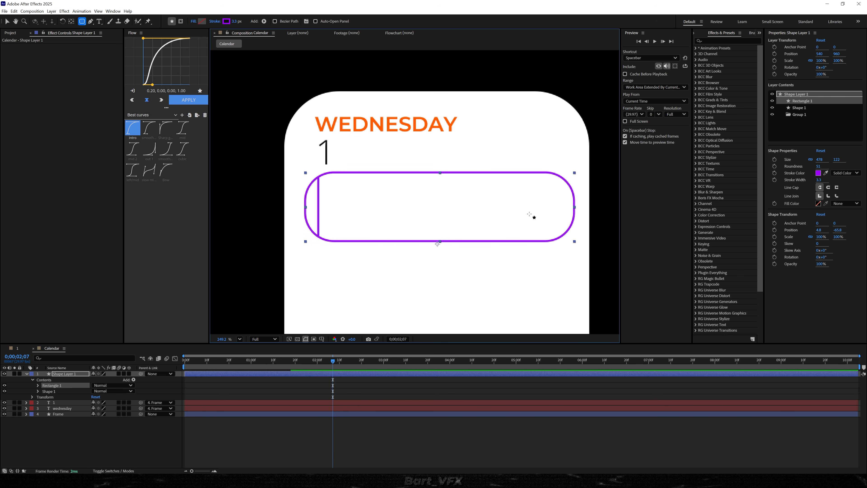
Set the rounded rectangle's stroke to None and its fill to Solid Color
click(856, 173)
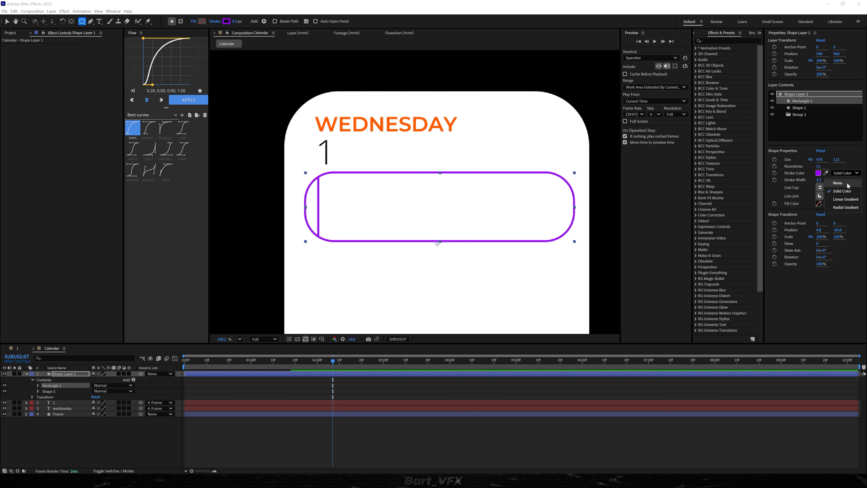
click(840, 182)
click(845, 203)
click(842, 221)
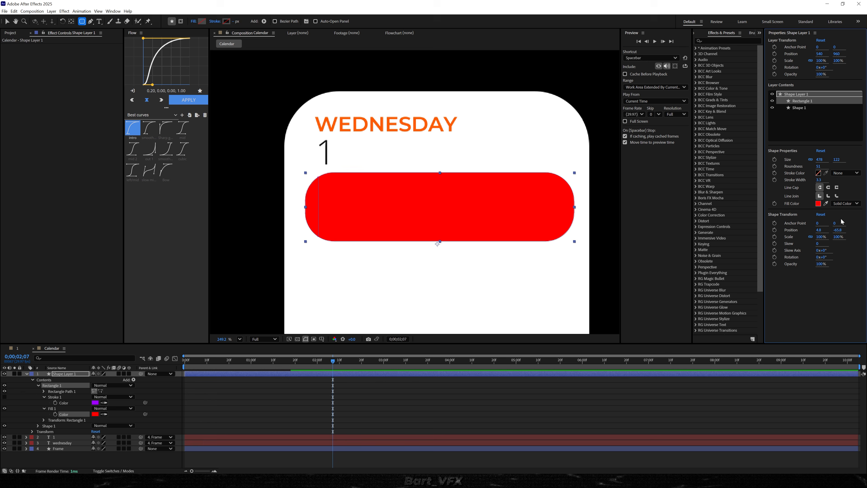
Copy the vertical line's purple stroke color (RGB 158, 0, 255) and apply it as the rectangle's fill color
click(799, 108)
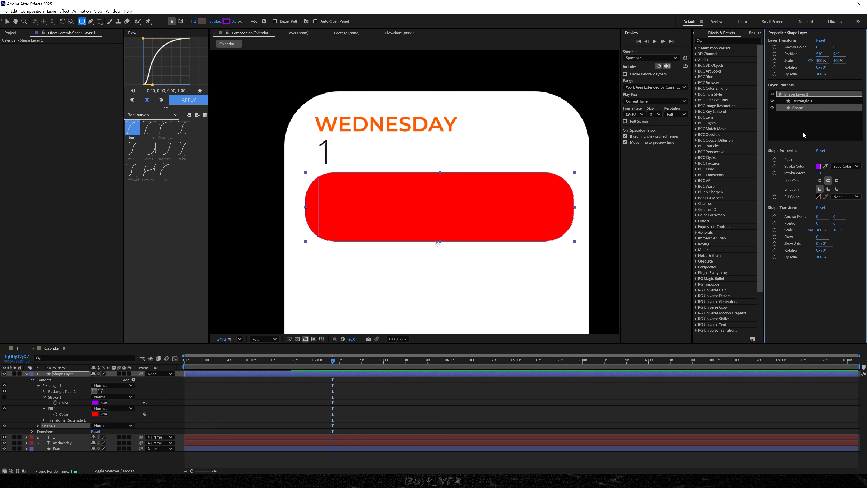
click(818, 167)
key(ctrl+c)
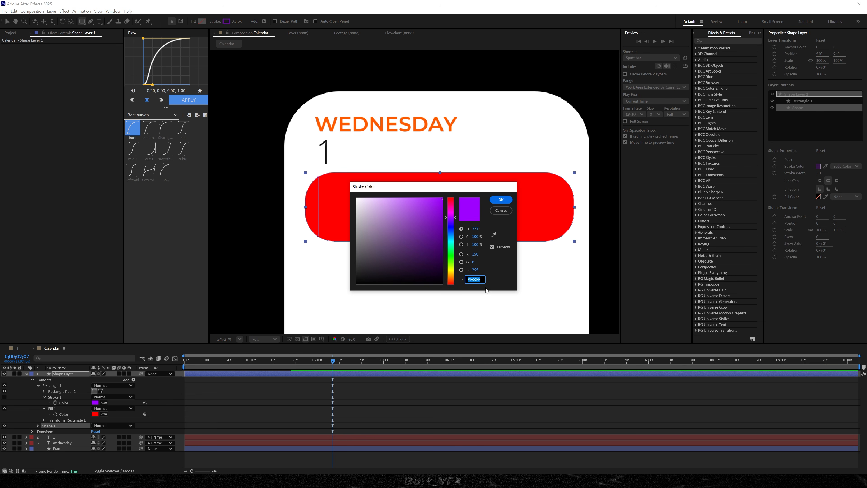
click(501, 200)
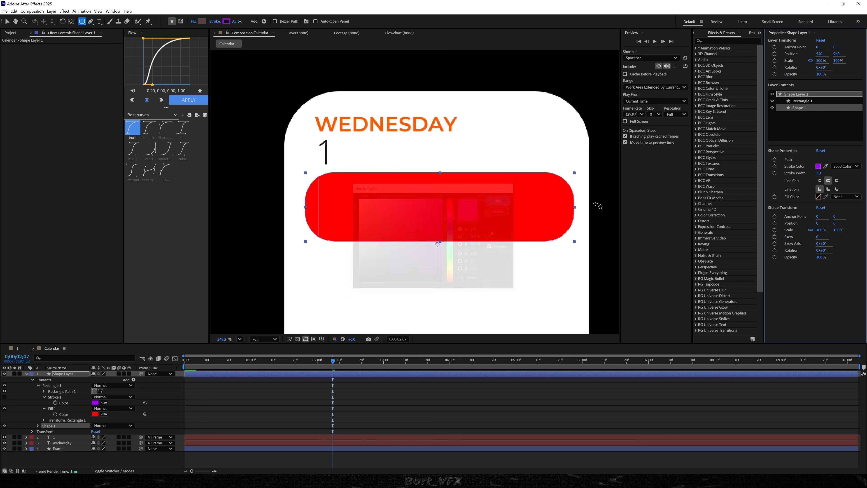
click(803, 101)
click(818, 204)
key(ctrl+v)
click(503, 204)
click(287, 375)
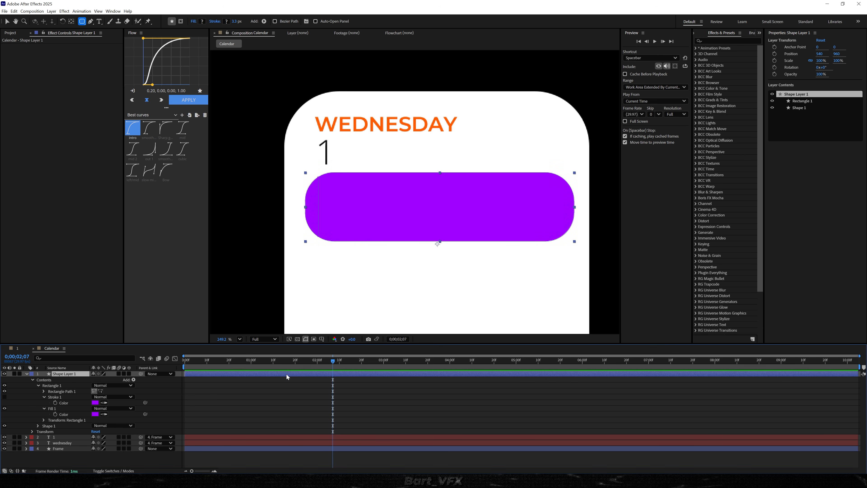
Reduce the rectangle's corner roundness to about 29 and set its opacity to 50%
click(799, 101)
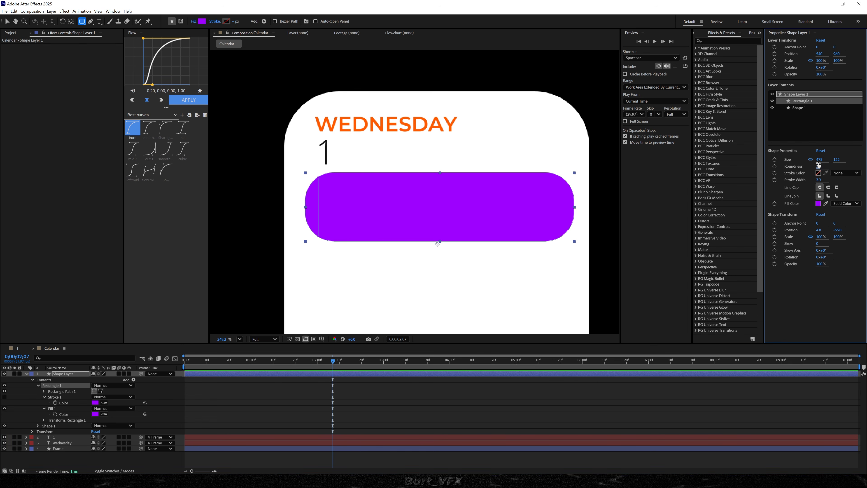
drag(816, 165, 809, 167)
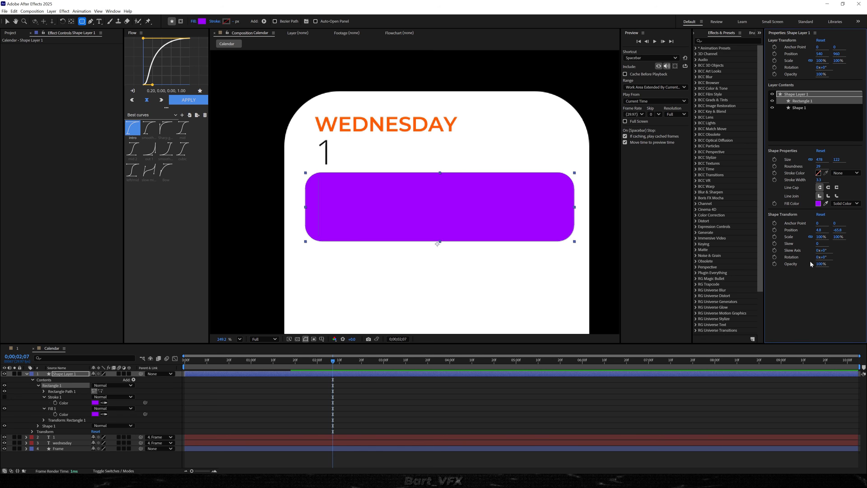
click(819, 263)
key(Return)
click(771, 460)
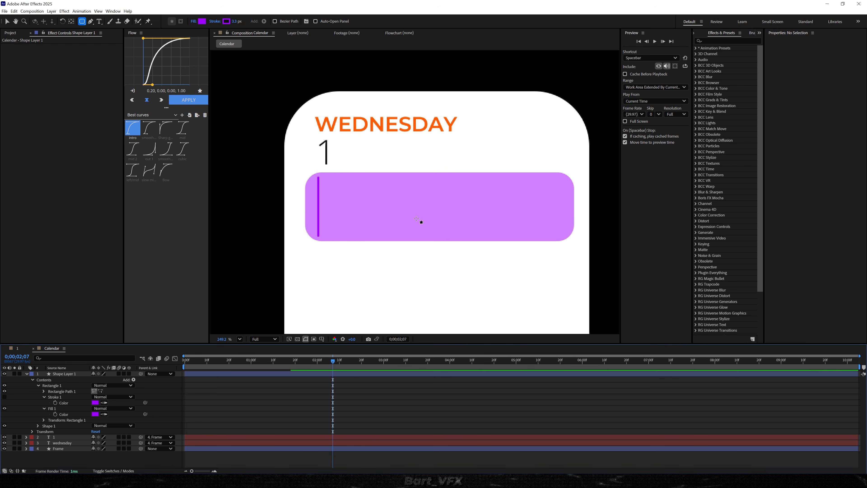
Resize the purple rectangle to about 469 by 130 px, keeping it around the vertical line
key(v)
click(391, 215)
click(805, 102)
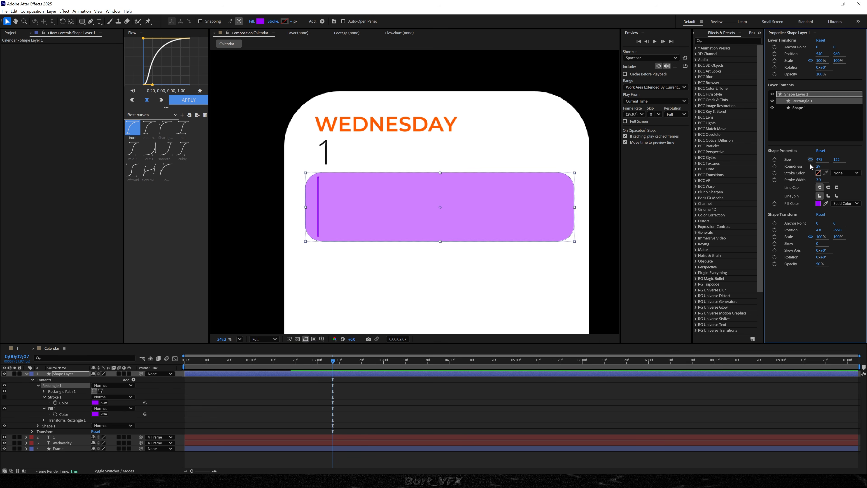
drag(818, 160, 860, 159)
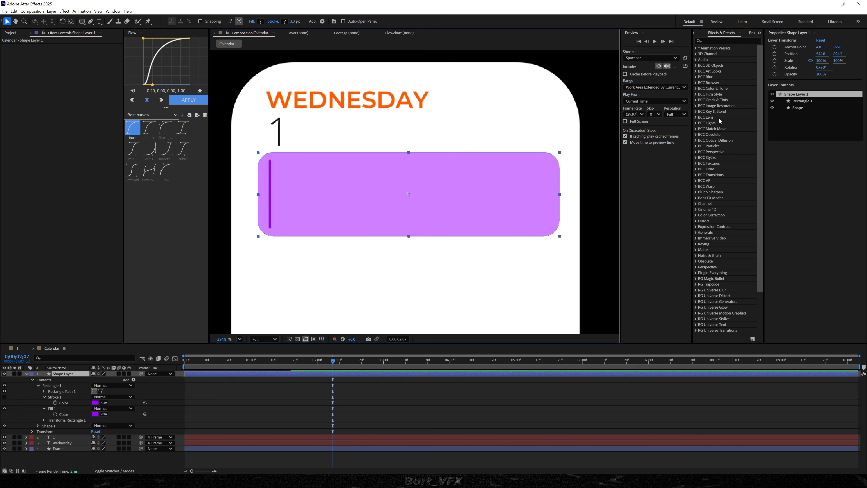
Center the rectangle and line shape layer horizontally in the composition with the Align options
click(760, 34)
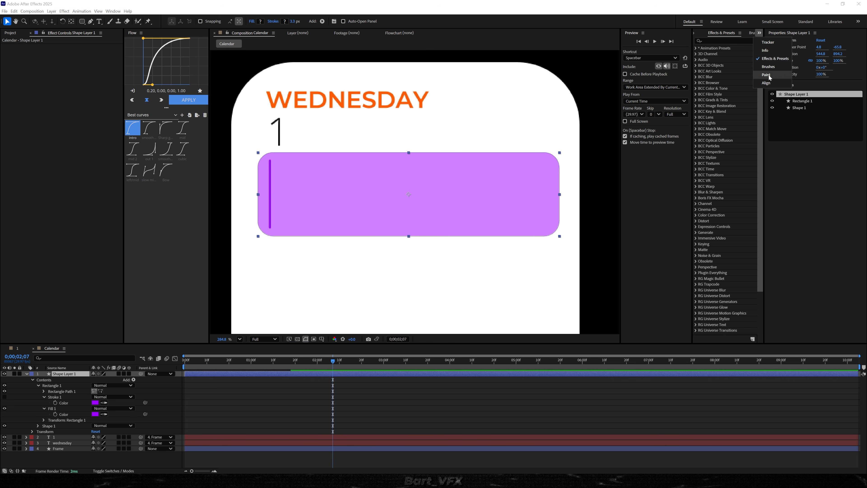
click(772, 86)
click(711, 55)
Rename the shape layer with the rectangle and line as Task 1
click(64, 374)
key(Return)
text(Task 1)
key(Return)
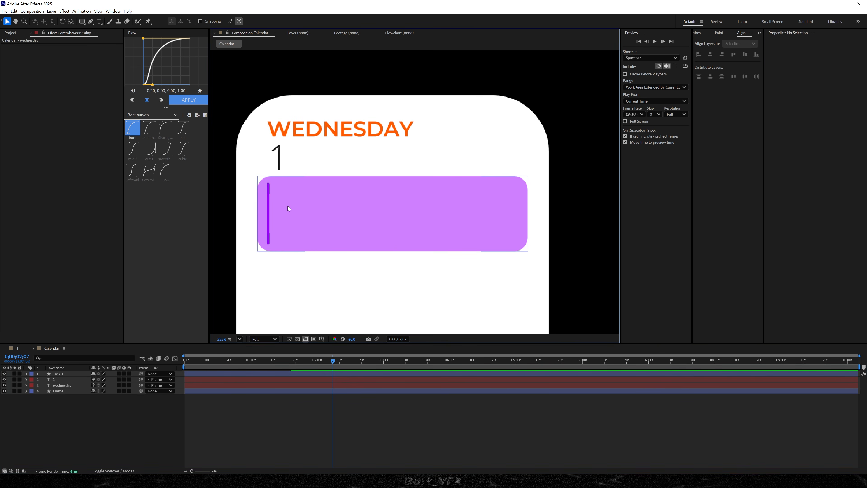
Add the text GYM, with a centered anchor point, beside the line in the rectangle and fill it with the line's sampled purple
click(99, 21)
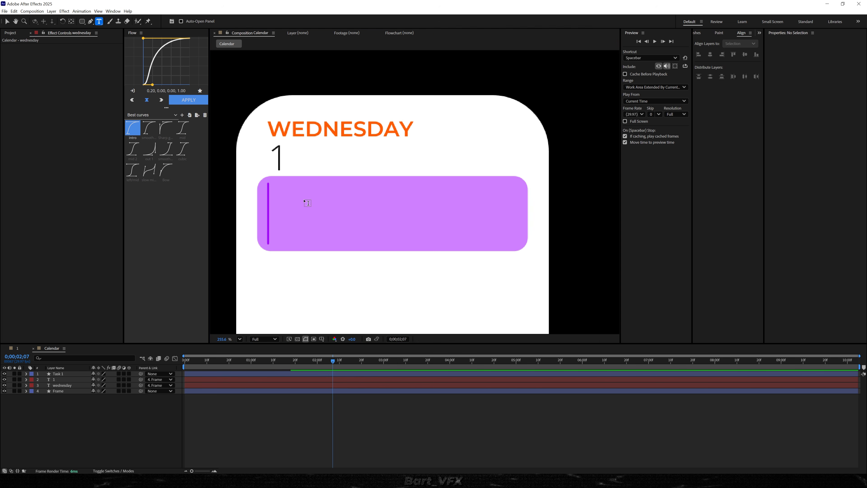
click(285, 200)
text(GYM)
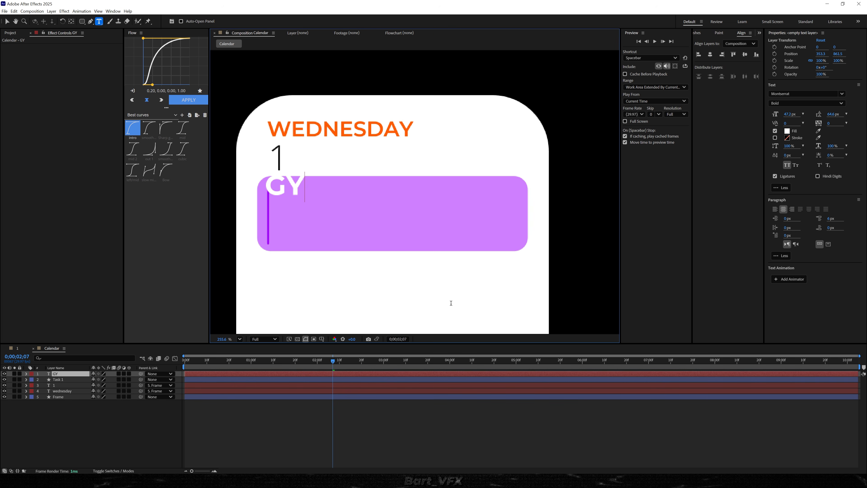
key(Escape)
drag(320, 204, 326, 204)
key(ctrl+alt+Home)
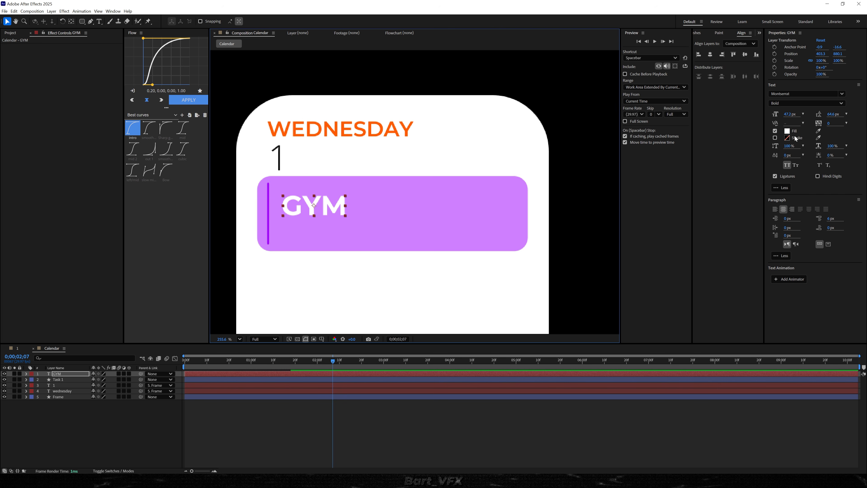
click(819, 132)
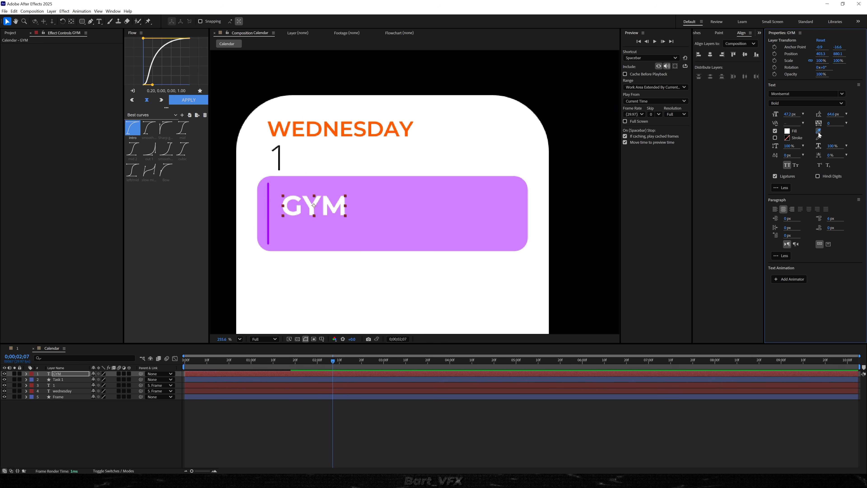
click(269, 223)
Lower the opacity of Rectangle 1 in the Task 1 layer to 25%
scroll(299, 203, up, 4)
click(391, 240)
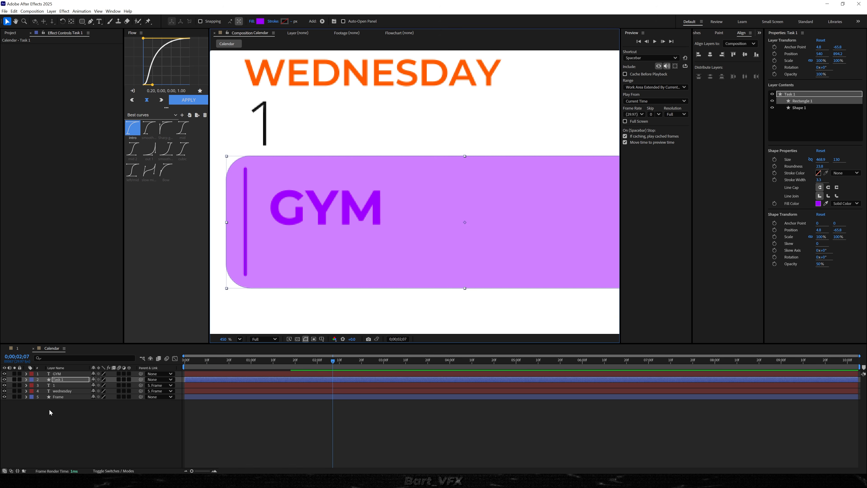
click(62, 380)
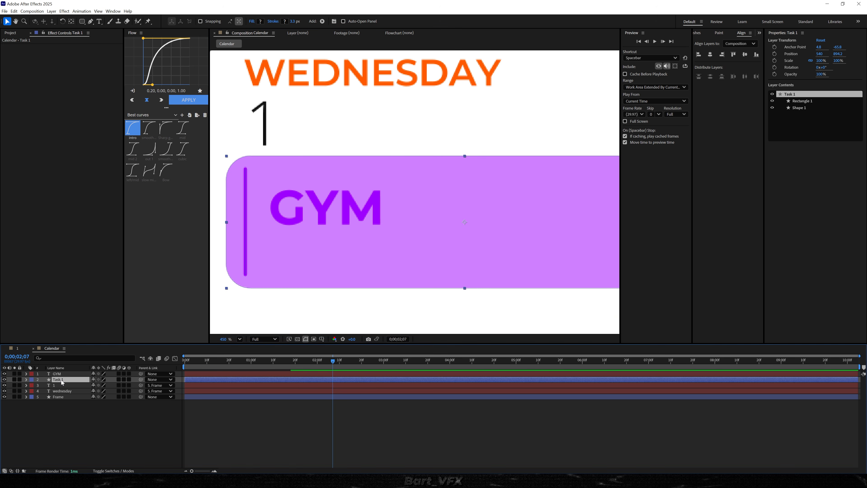
click(808, 101)
click(820, 264)
text(25)
key(Return)
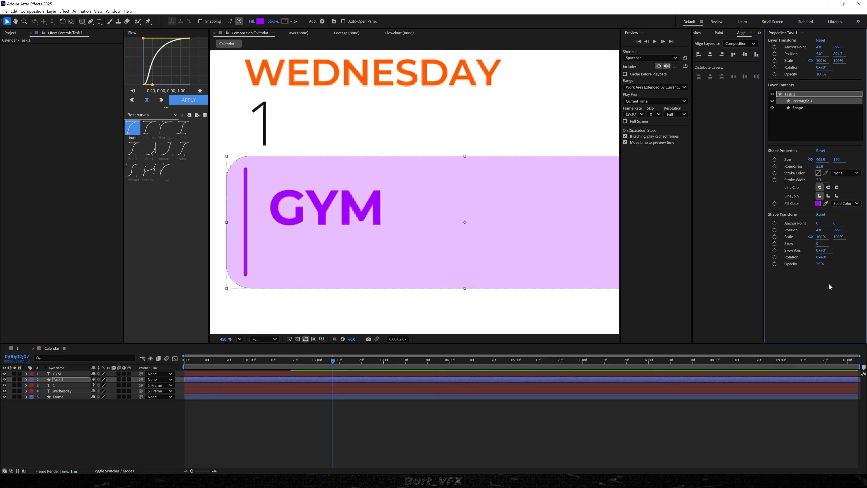
click(830, 287)
Duplicate the GYM text, place the copy directly below the original, and change its text to 4-5PM
scroll(420, 220, down, 4)
scroll(383, 223, up, 5)
click(330, 199)
key(v)
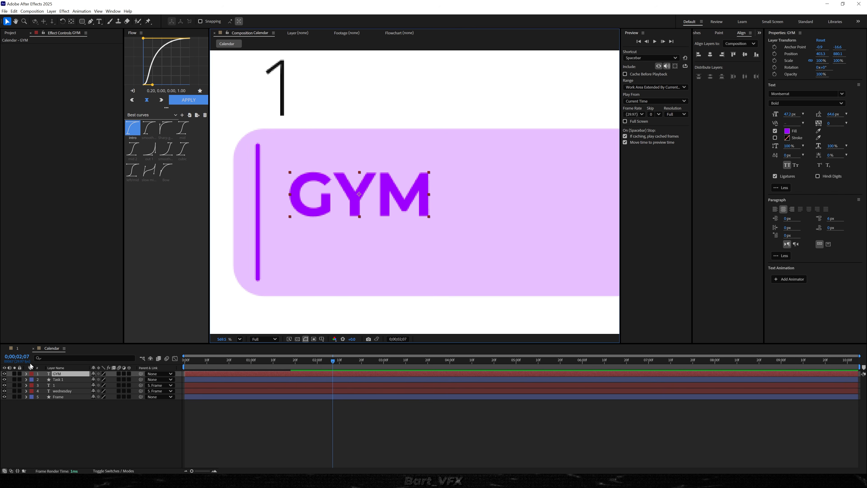
key(ctrl+d)
drag(351, 206, 350, 263)
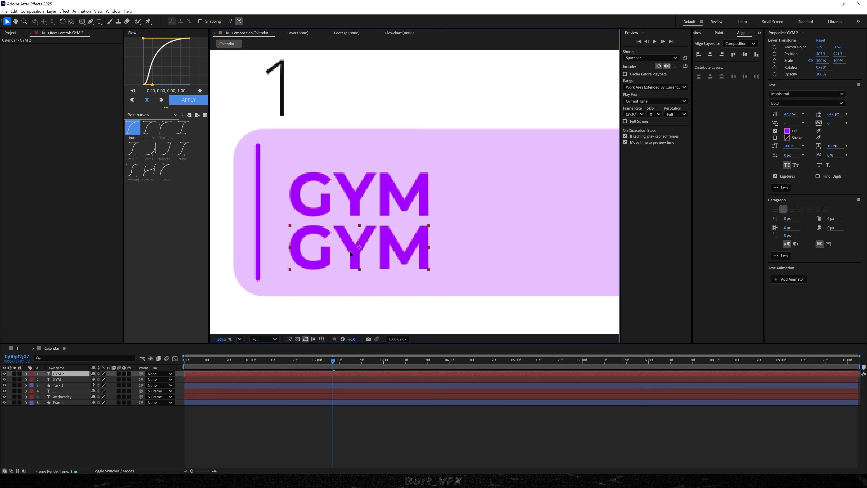
key(ctrl+t)
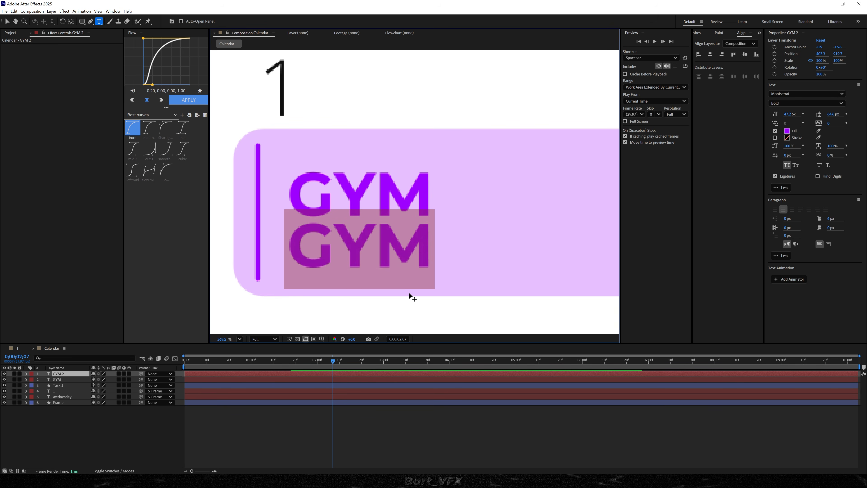
text(4-5)
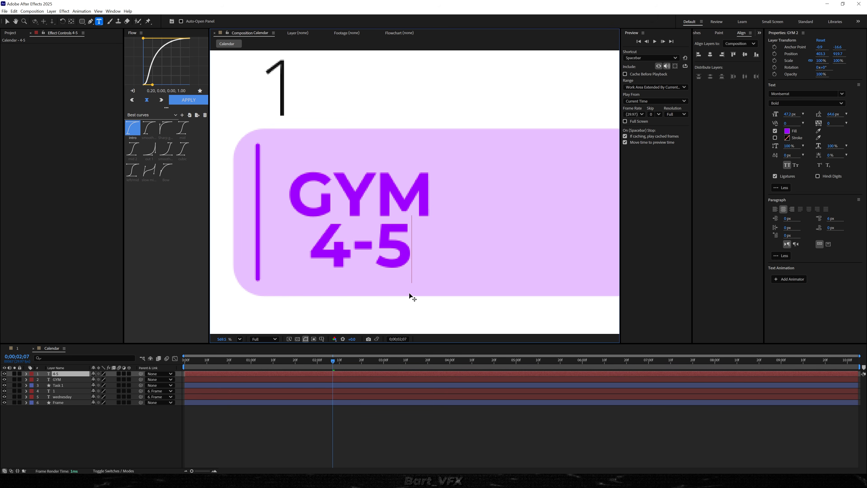
text(PM)
Reduce the 4-5PM text to 20.7 px and set its font style to Regular
key(ctrl+a)
drag(789, 114, 729, 117)
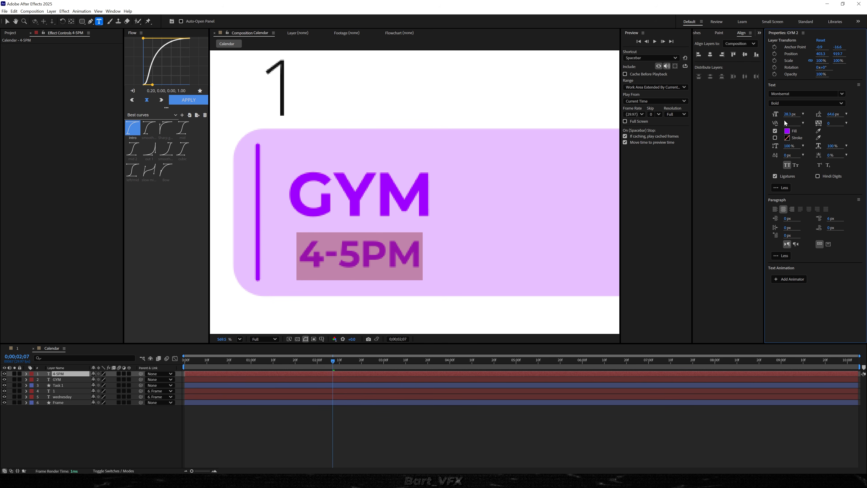
click(792, 103)
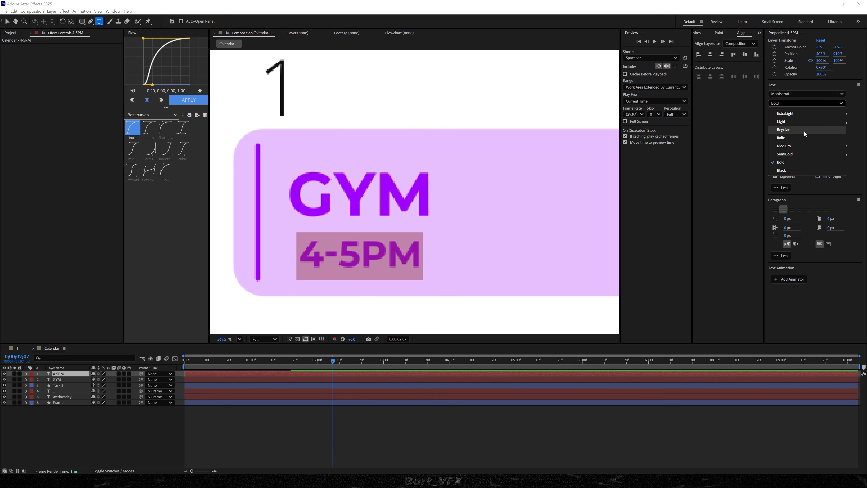
click(803, 131)
scroll(415, 191, down, 3)
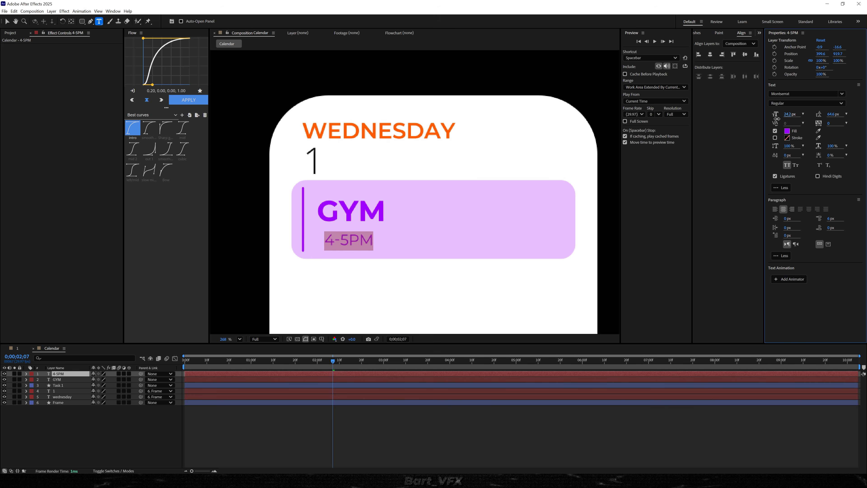
click(540, 431)
key(v)
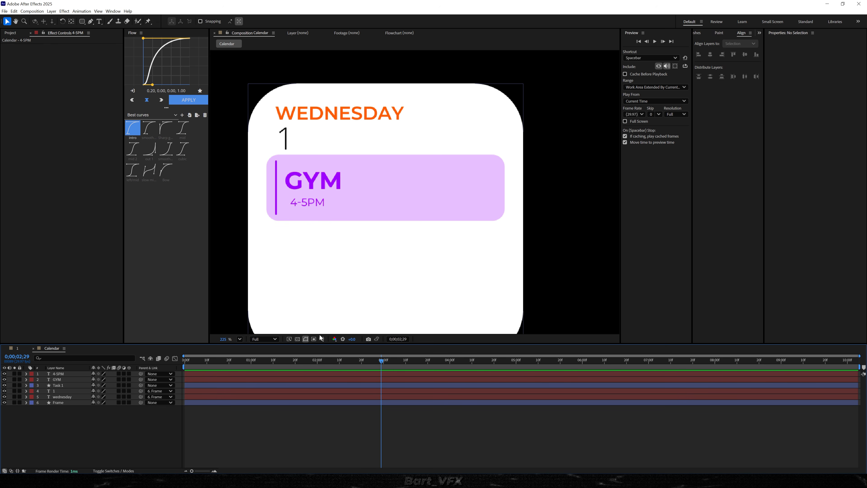
Trim the start of the Task 1, GYM and 4-5PM layers to about 0;00;01;08, while WEDNESDAY is still typing out
click(334, 364)
drag(335, 364, 270, 363)
click(61, 385)
shift+click(63, 374)
key(alt+[)
key(alt+[)
Parent the GYM and 4-5PM text layers to the Task 1 layer
click(135, 381)
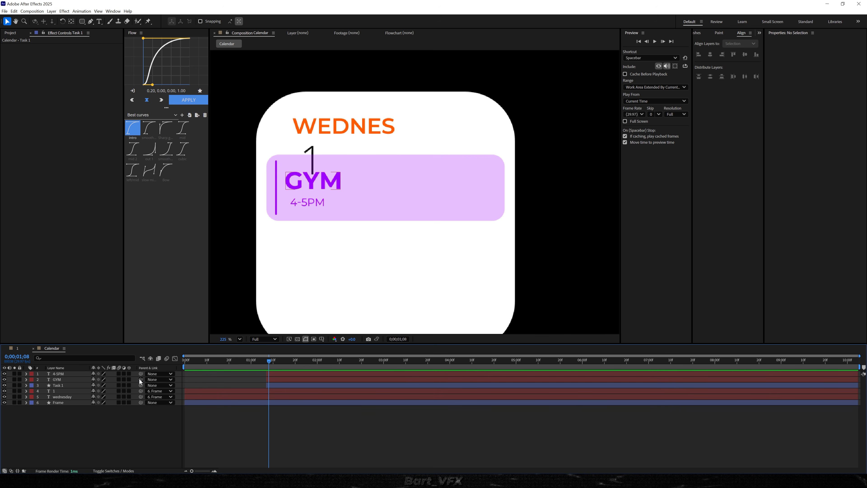
click(78, 380)
shift+click(74, 374)
drag(139, 380, 71, 386)
Keyframe Task 1's position so the card slides up from a lower start at 0;00;01;07 to a Y position of 894.2
click(278, 385)
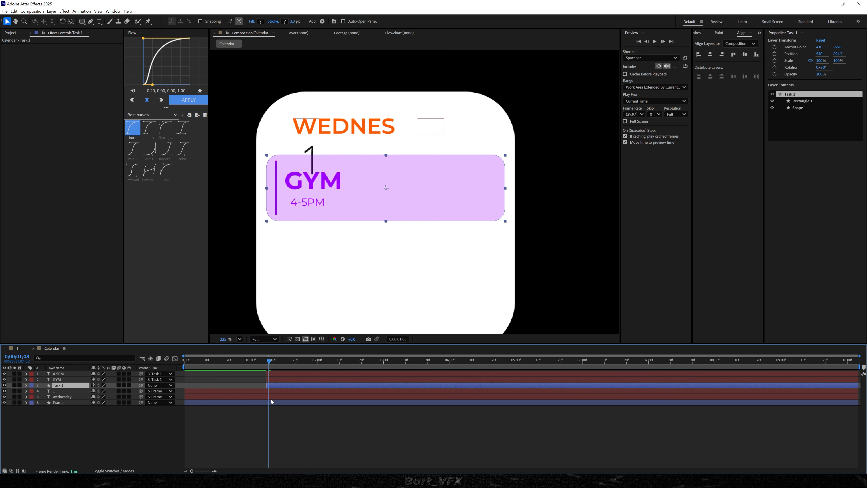
key(alt+shift+p)
drag(270, 390, 275, 392)
key(equal)
key(equal)
drag(276, 361, 270, 368)
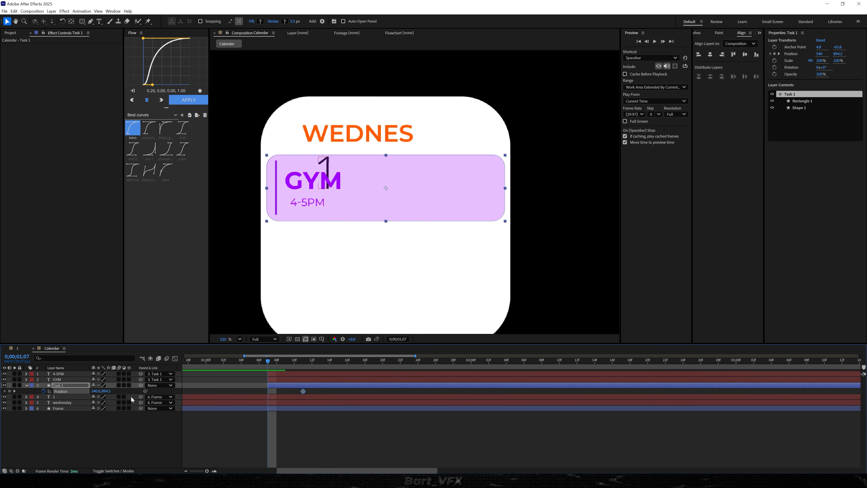
drag(106, 391, 129, 391)
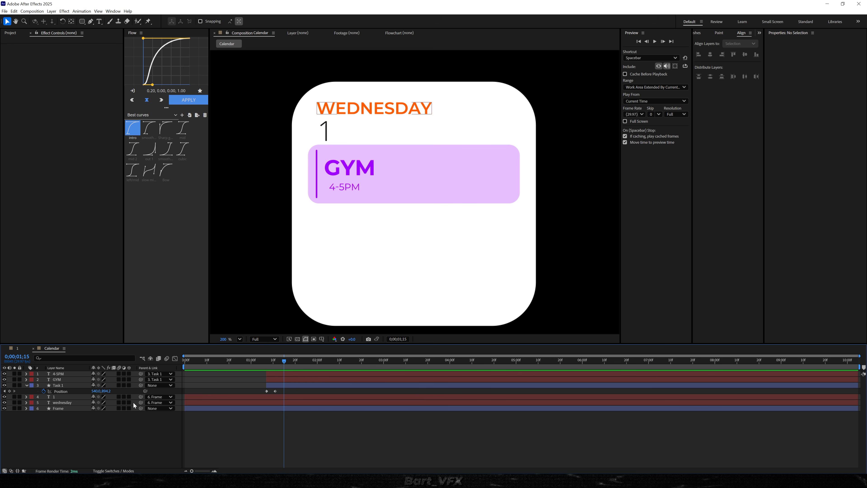
Add the copied keyframe-based expression (n = 0; if (numKeys > 0)) to Task 1's Position and preview the motion
alt+click(43, 391)
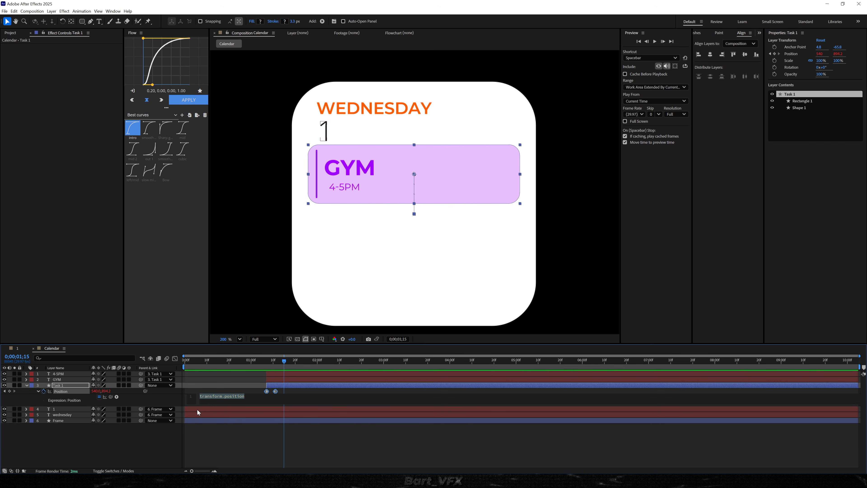
key(ctrl+v)
click(220, 381)
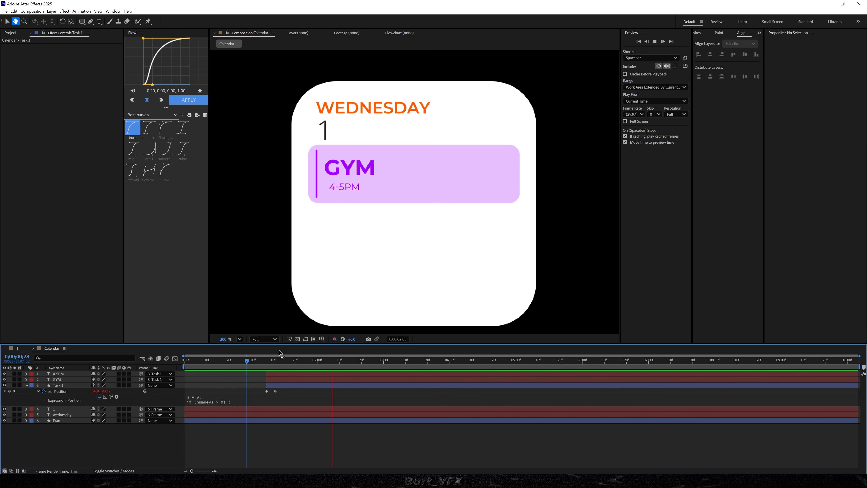
key(space)
drag(270, 361, 247, 360)
key(space)
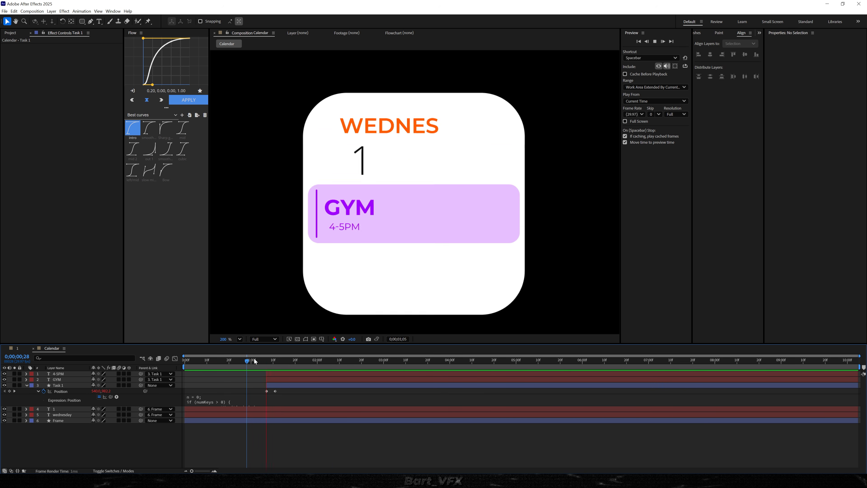
key(space)
Move Task 1's second position keyframe earlier to 0;00;01;09 and preview the faster slide
click(283, 360)
scroll(273, 391, up, 2)
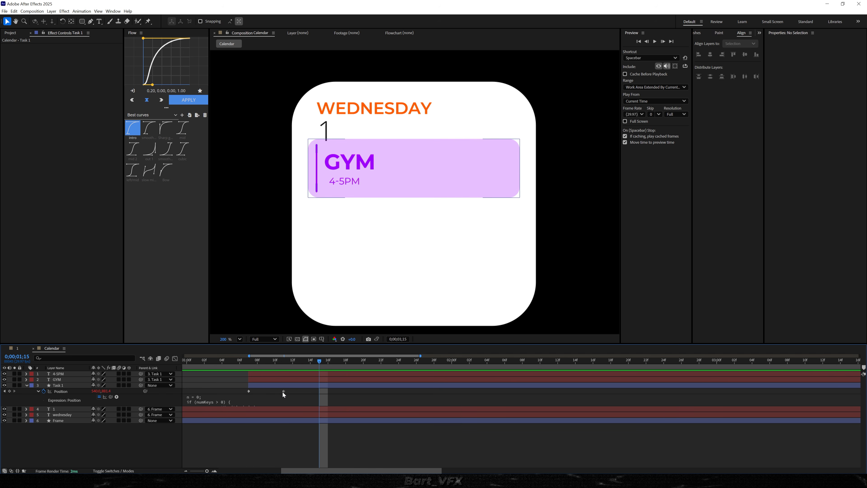
drag(283, 391, 266, 391)
key(Home)
drag(178, 361, 186, 361)
key(space)
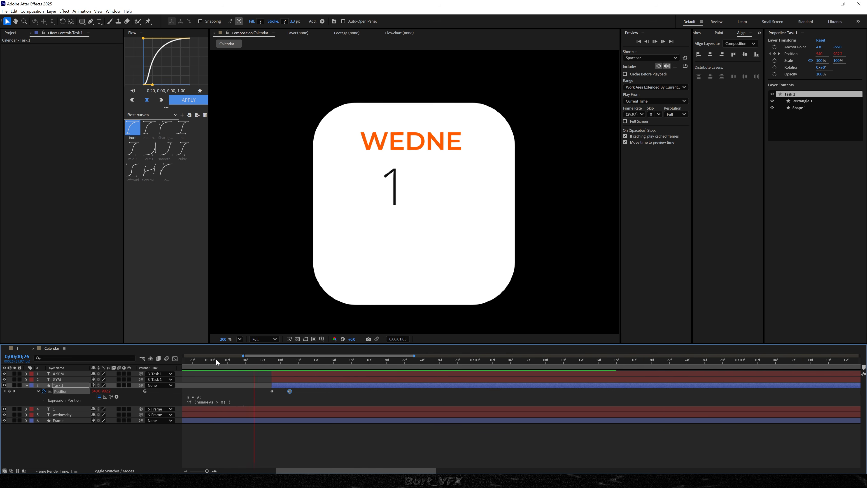
key(space)
key(space)
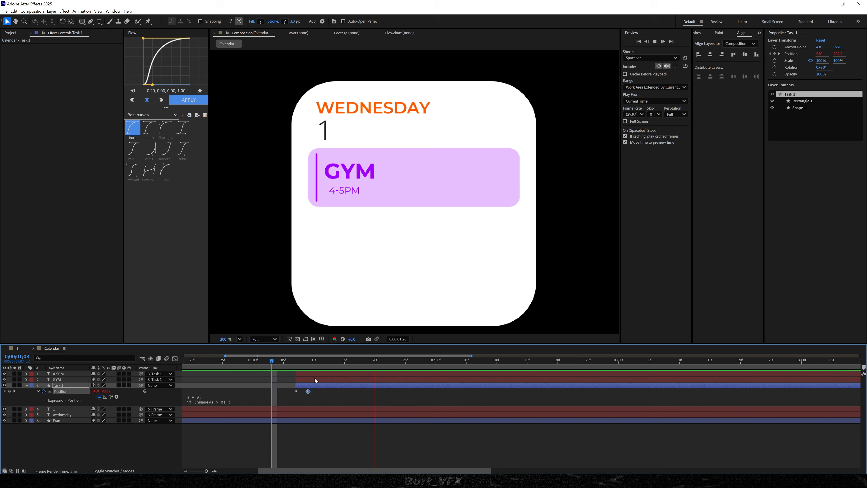
key(space)
Shift the 4-5PM, GYM and Task 1 layers together to start at about 0;00;01;09 and preview the animation
shift+click(306, 373)
drag(305, 375, 317, 375)
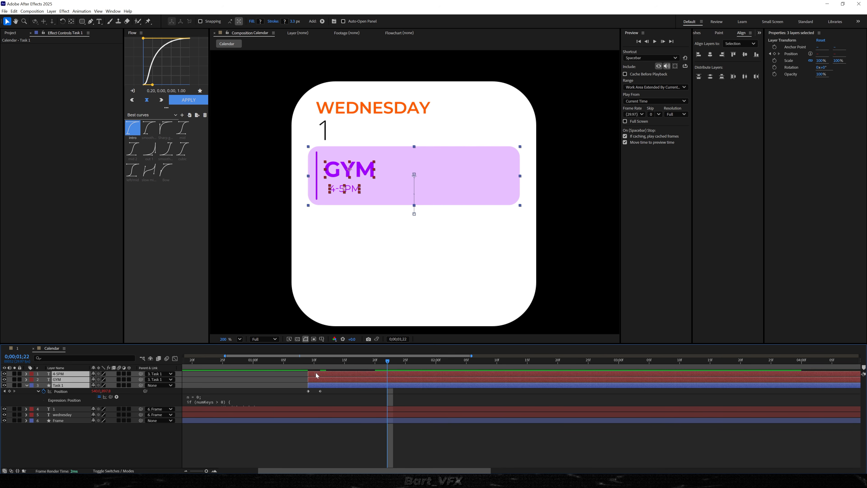
click(222, 369)
key(space)
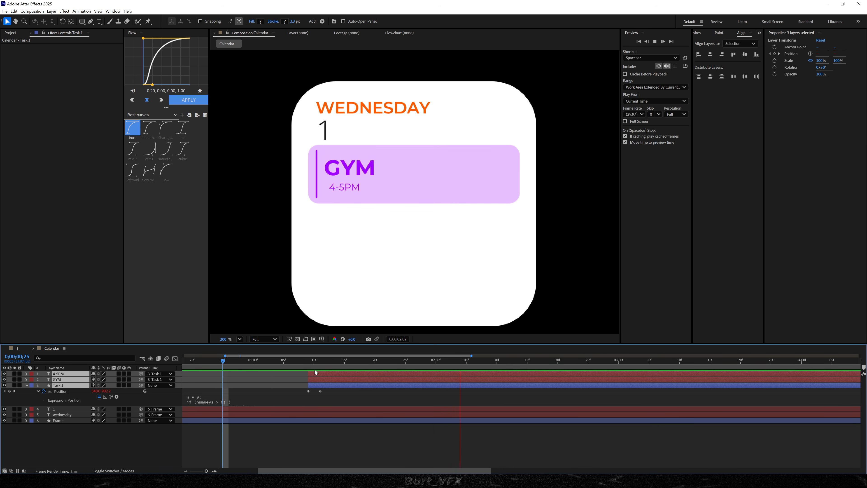
key(space)
Duplicate the 4-5PM, GYM and Task 1 layers together to make a second task entry
key(u)
click(63, 373)
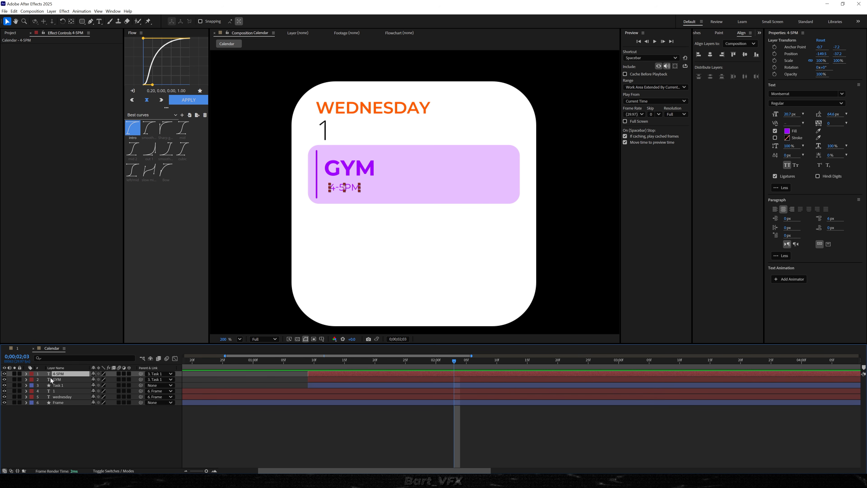
shift+click(62, 386)
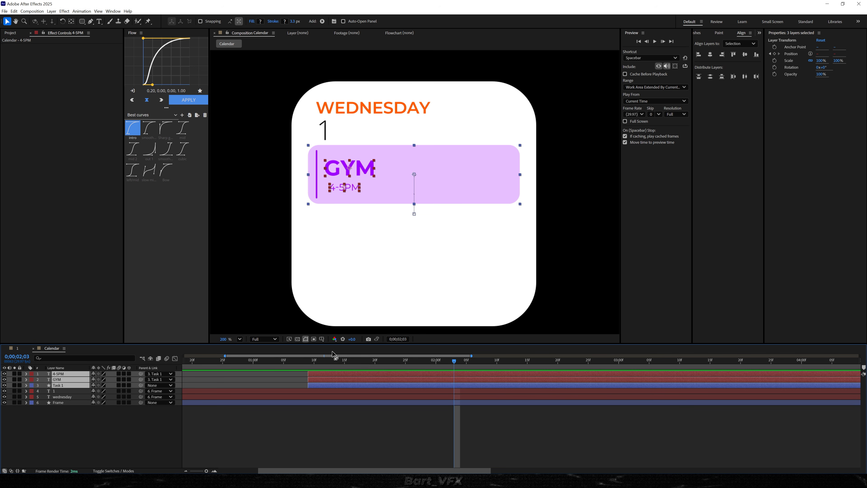
key(ctrl+d)
Lower both position keyframes of Task 2 so the second card sits just below the first, and check the animation
click(324, 385)
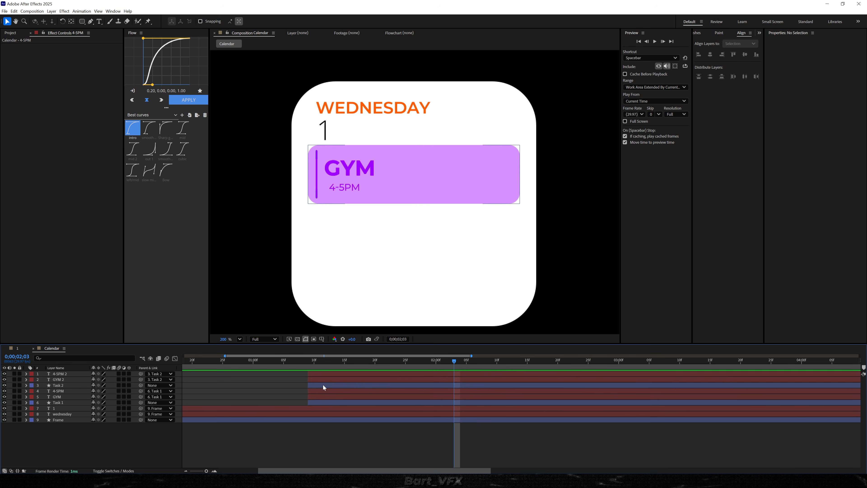
key(p)
drag(371, 361, 278, 393)
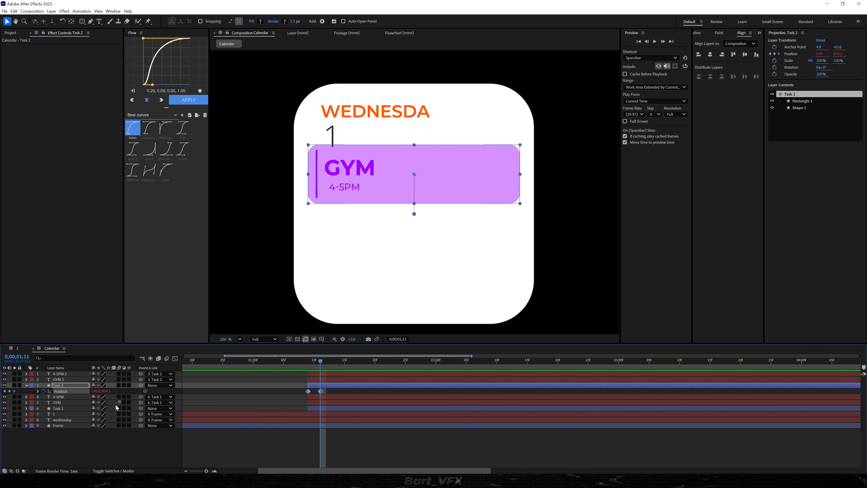
drag(106, 391, 153, 390)
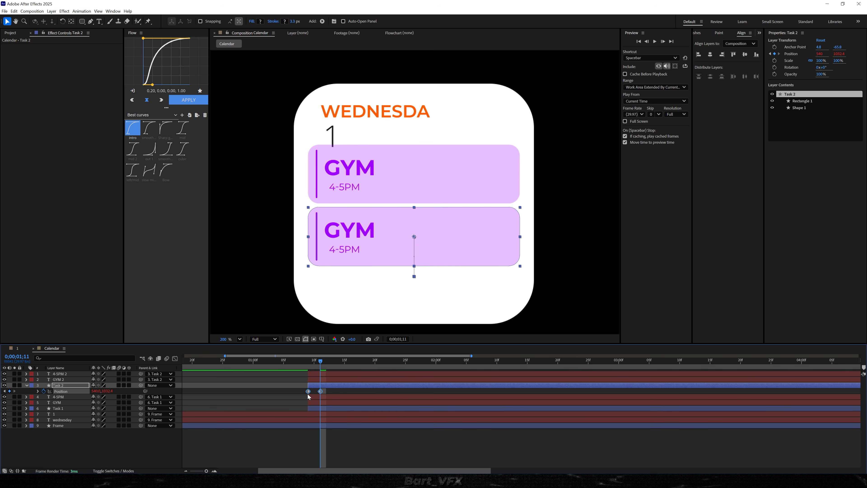
key(space)
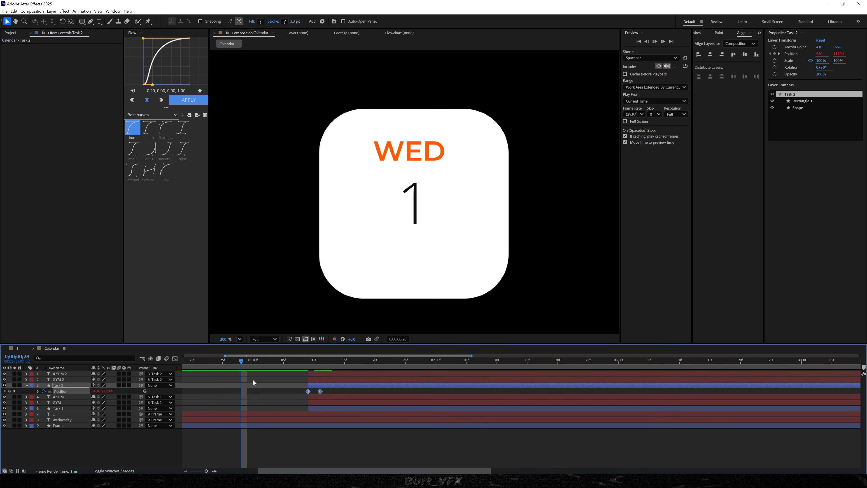
Change the second card's title to WORK and align its left edge with the GYM title above
key(ctrl+t)
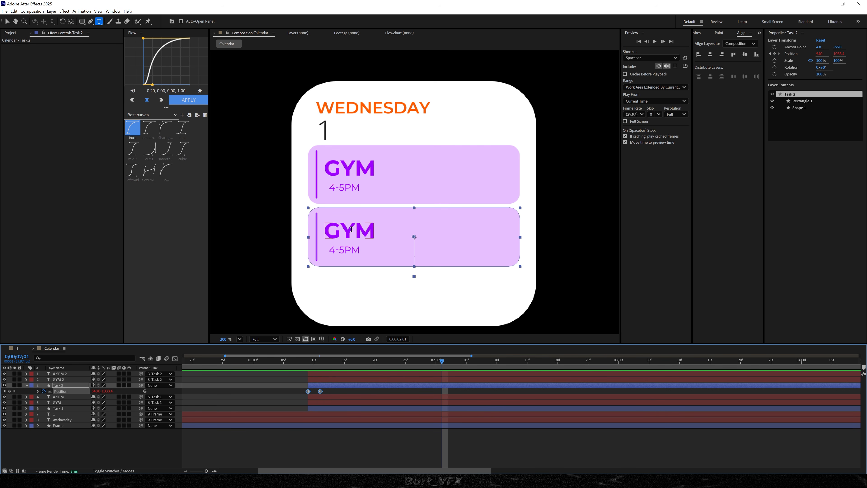
double_click(343, 232)
text(work)
click(366, 463)
key(v)
drag(345, 233, 356, 232)
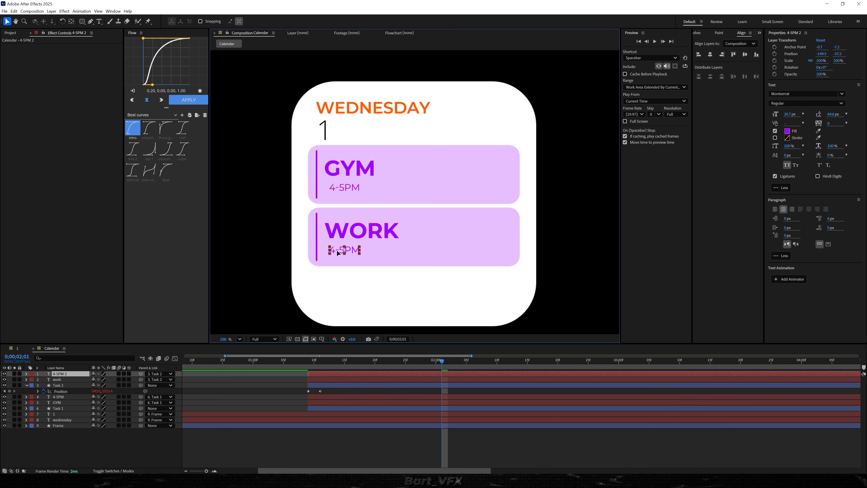
Change the time under WORK to 5-9PM
double_click(344, 250)
double_click(343, 252)
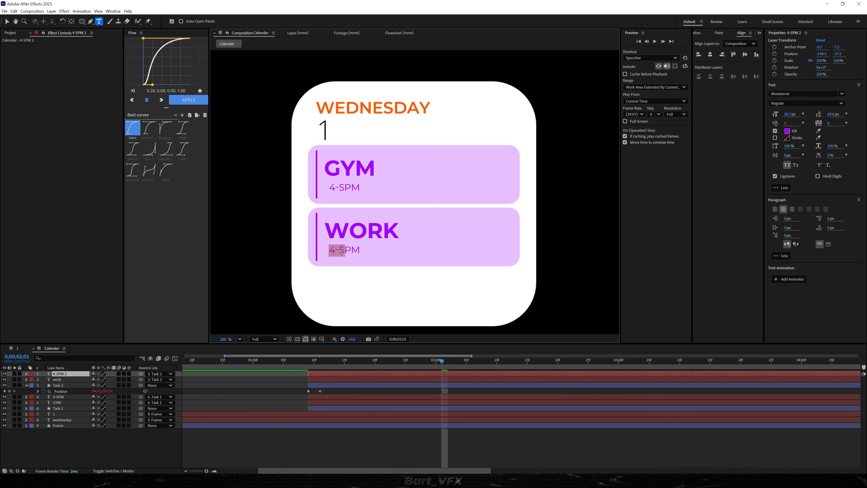
text(5-9)
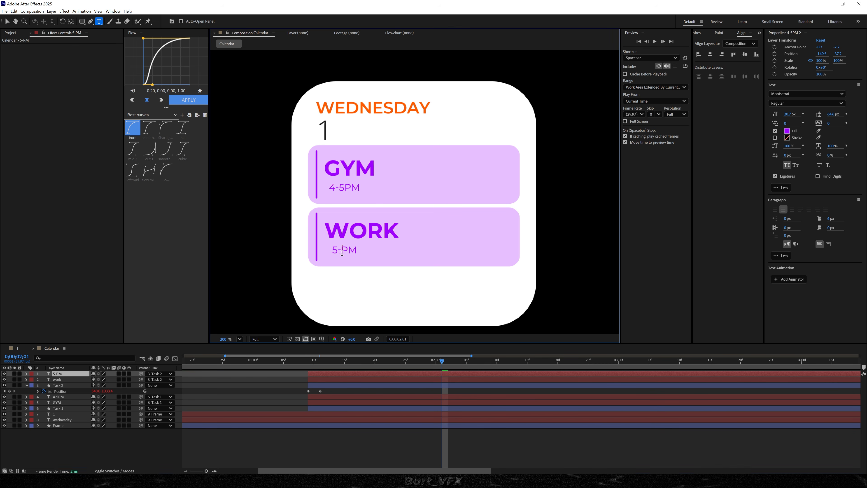
key(Escape)
key(v)
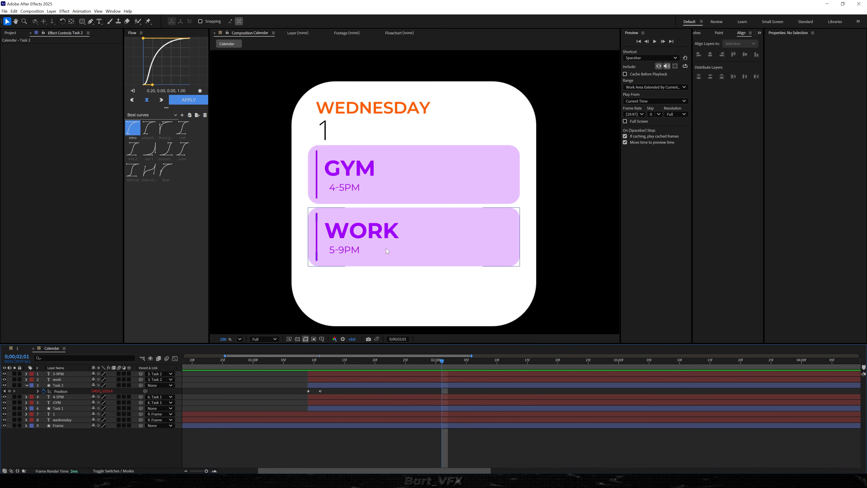
Set the stroke color of the line, Shape 1 in Task 2, to cyan 00DAFF and copy its hex code
click(336, 391)
click(801, 107)
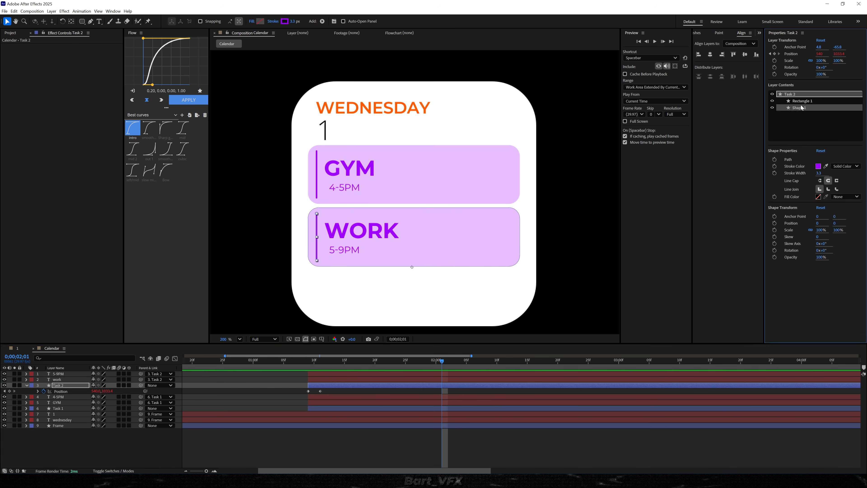
click(818, 166)
drag(484, 190, 716, 151)
drag(688, 186, 687, 202)
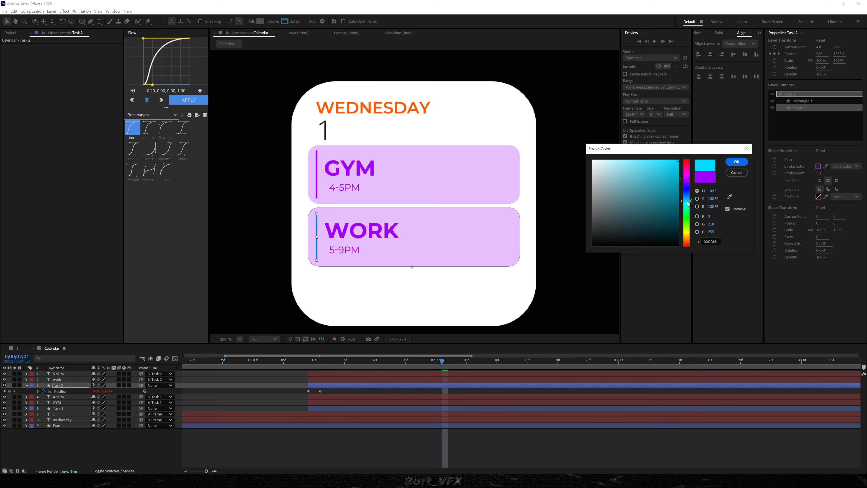
click(713, 242)
key(ctrl+c)
key(Return)
Fill Rectangle 1 in the Task 2 layer with the line's copied cyan color
click(804, 101)
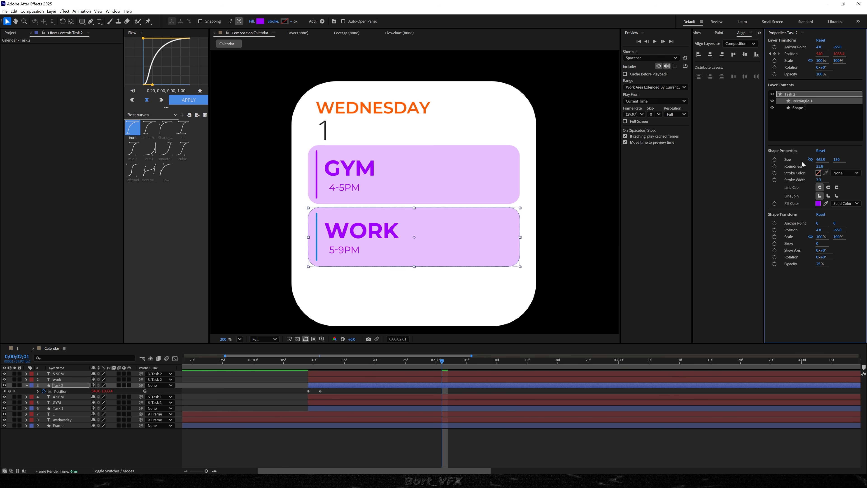
click(818, 204)
click(480, 280)
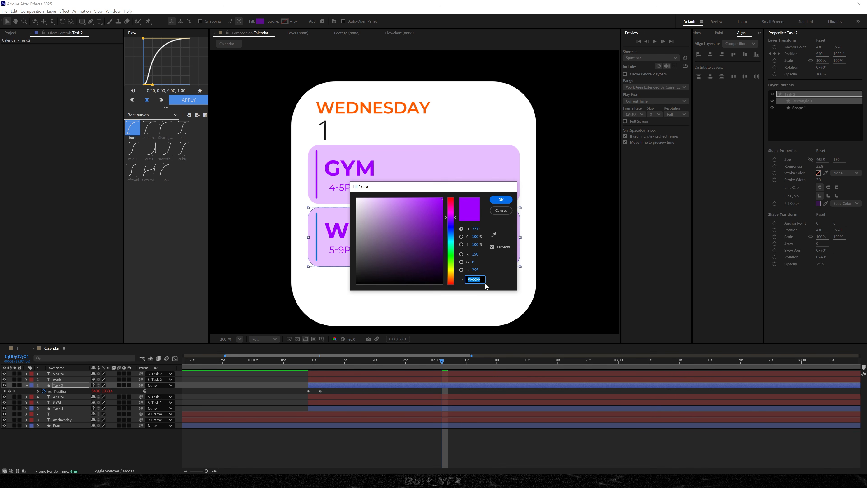
key(ctrl+v)
click(501, 199)
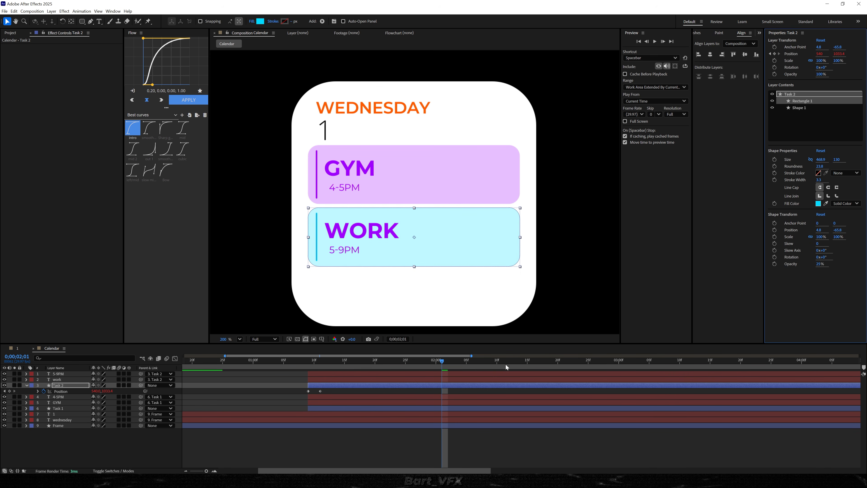
Fill the WORK title and the 5-9PM text with the copied cyan color 00DAFF
click(355, 232)
click(356, 232)
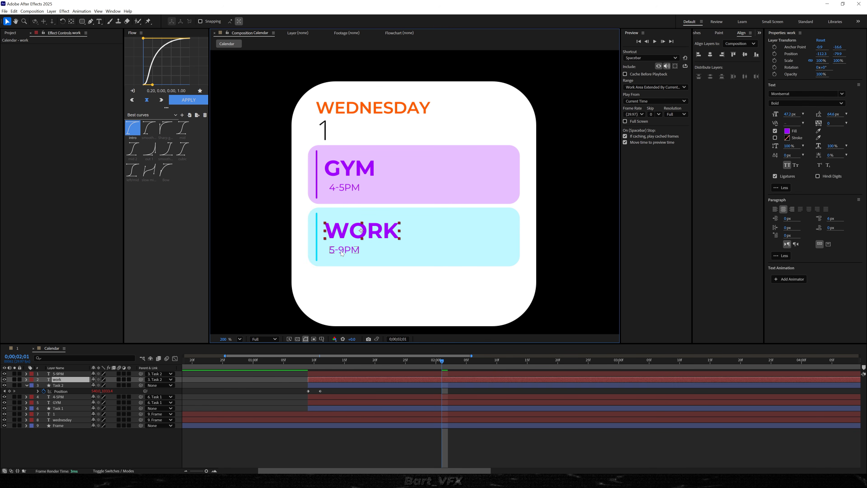
shift+click(342, 251)
click(787, 132)
drag(451, 187, 651, 187)
key(ctrl+v)
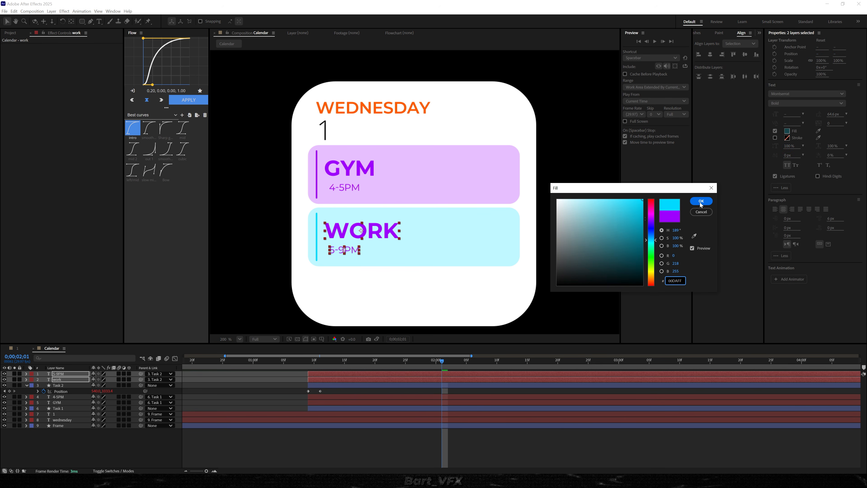
click(701, 201)
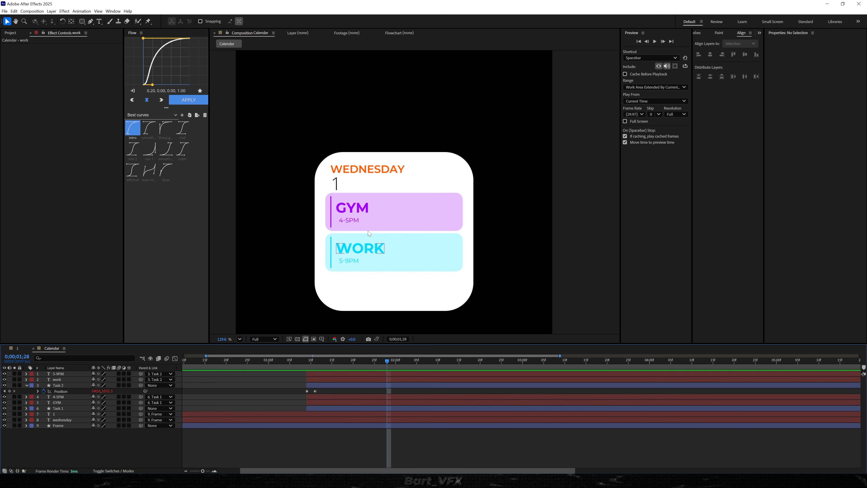
Shift the Task 2, work and 5-9PM layers about two frames later than the Task 1 layers and preview the stagger
click(322, 385)
shift+click(321, 377)
drag(321, 377, 331, 377)
click(288, 361)
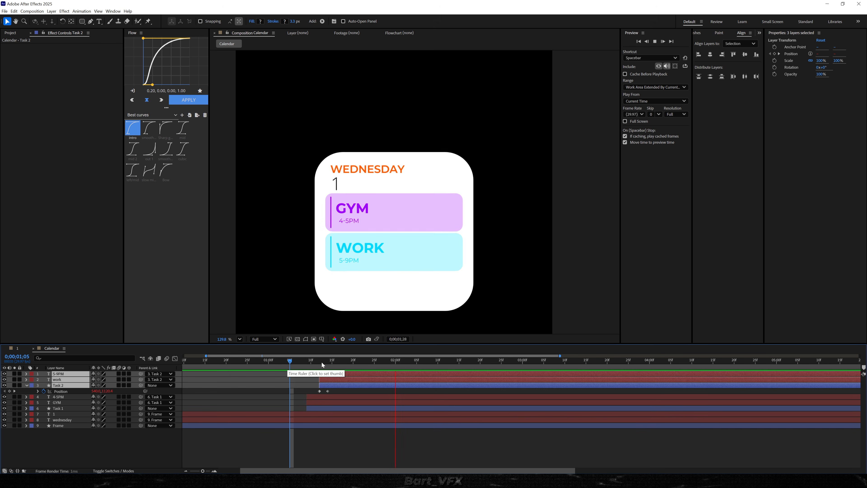
scroll(322, 362, down, 3)
click(261, 362)
key(space)
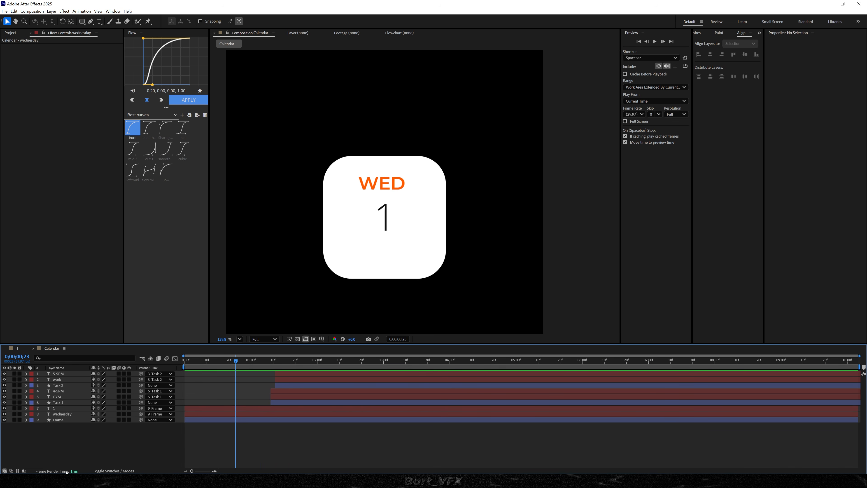
Create a null object named Flick with the current time at 0;00;01;04
click(260, 361)
right_click(61, 444)
mouse_move(89, 368)
click(163, 405)
key(Return)
text(Flick)
key(Return)
click(100, 444)
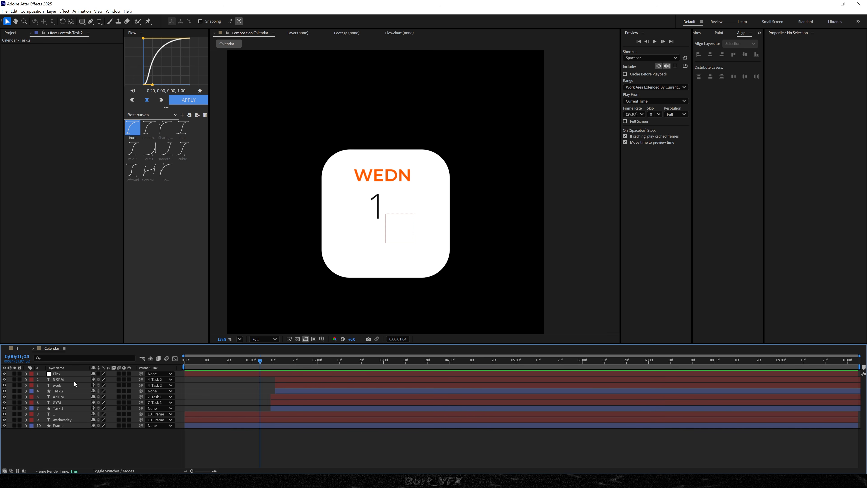
Parent the Task 2, Task 1 and Frame layers to the Flick null
click(64, 391)
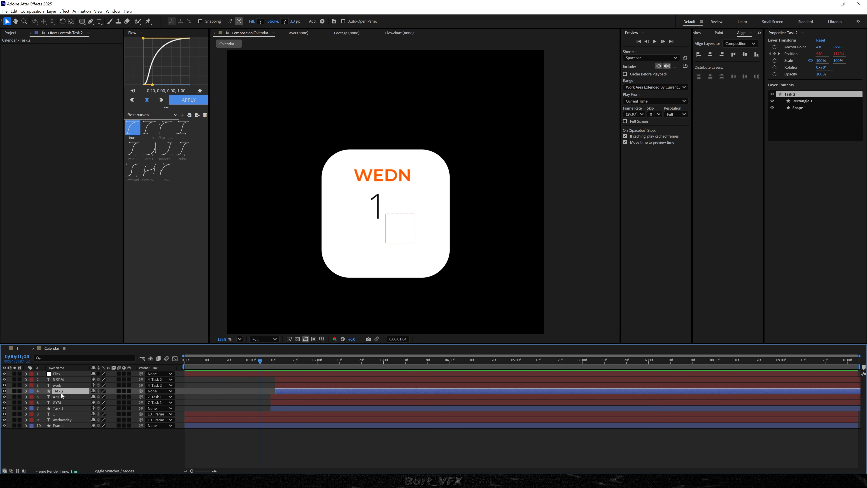
ctrl+click(62, 408)
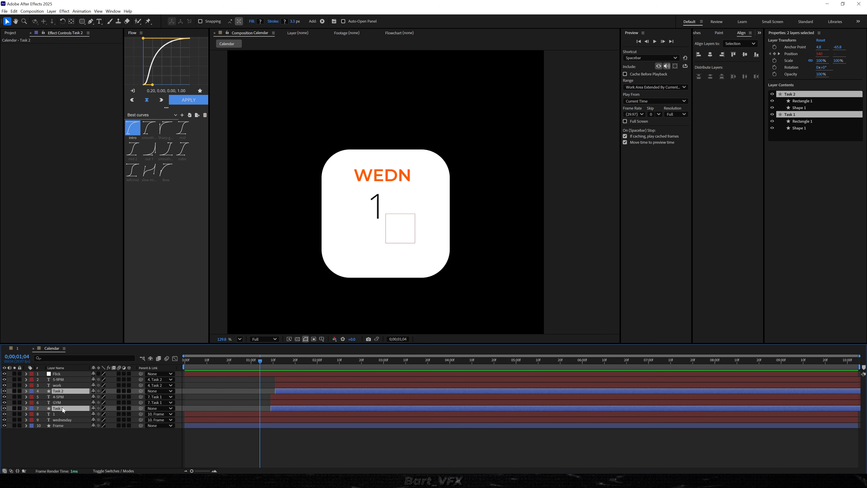
ctrl+click(59, 425)
drag(140, 425, 65, 377)
click(283, 449)
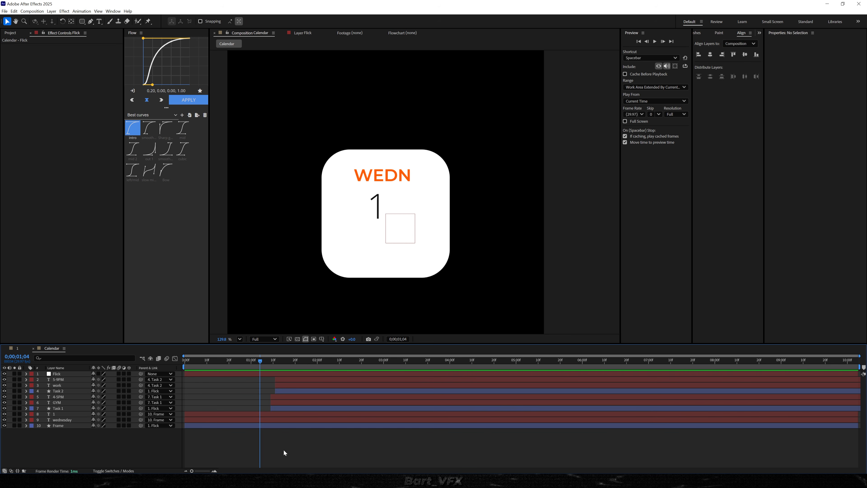
Keyframe Flick's position at 0;00;01;04 and raise it to 540, 894 at 0;00;01;10, and preview the motion
click(250, 371)
key(p)
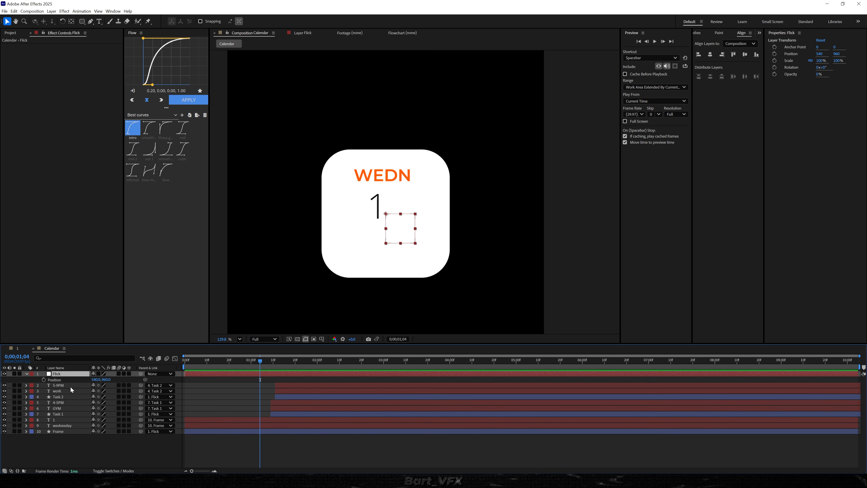
click(43, 380)
drag(269, 365, 274, 365)
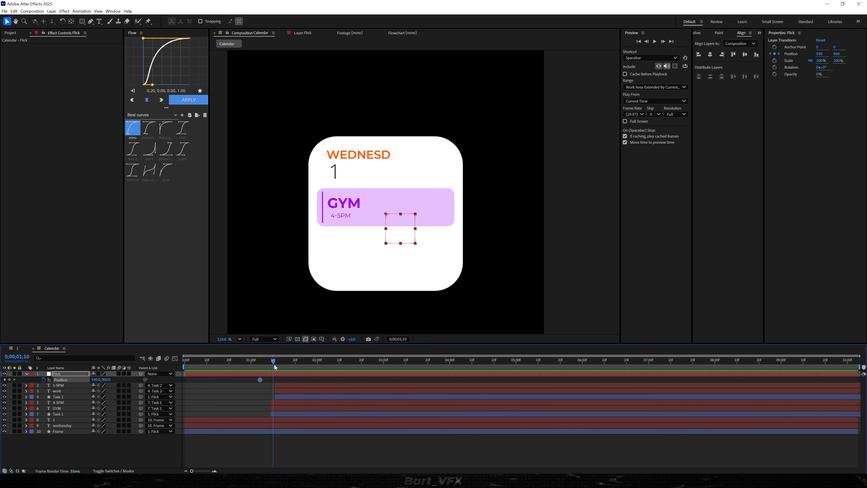
drag(107, 379, 87, 383)
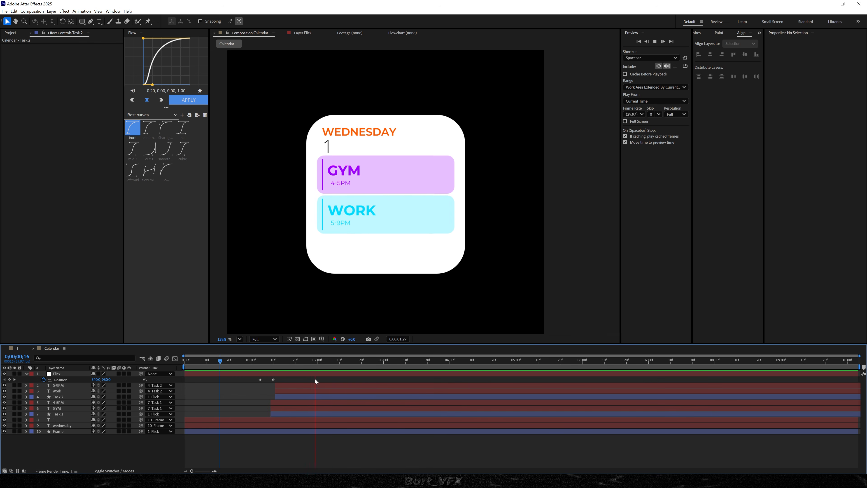
key(space)
click(244, 365)
key(space)
Keyframe Flick's rotation from 0;00;01;04 to a tilt of about 8° counterclockwise at 0;00;01;10 and back to 0° at 0;00;01;14
click(62, 374)
drag(265, 365, 273, 364)
key(alt+shift+r)
drag(99, 385, 77, 391)
click(282, 360)
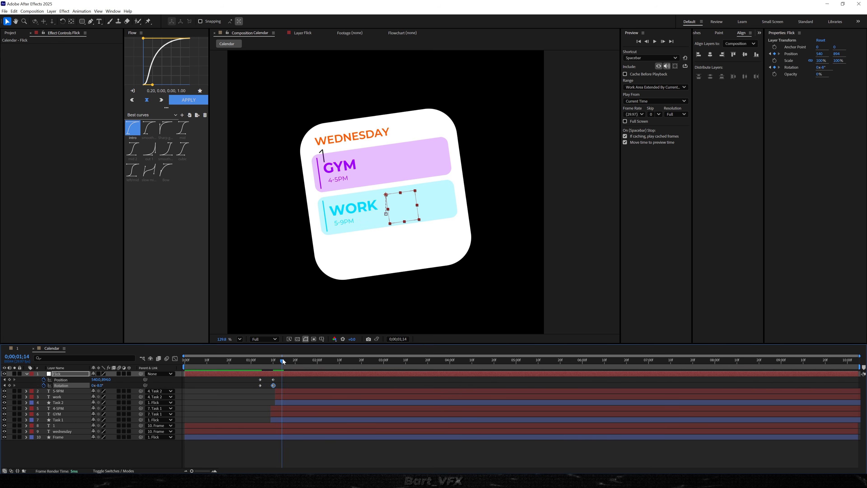
click(98, 385)
text(0)
key(Return)
key(space)
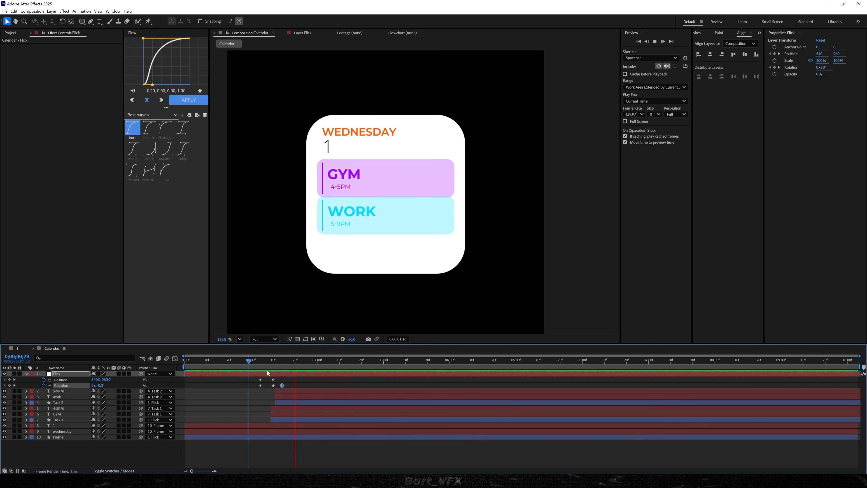
Copy the expression from the Task 2 layer's Position property
click(254, 362)
scroll(254, 386, up, 1)
scroll(280, 383, down, 3)
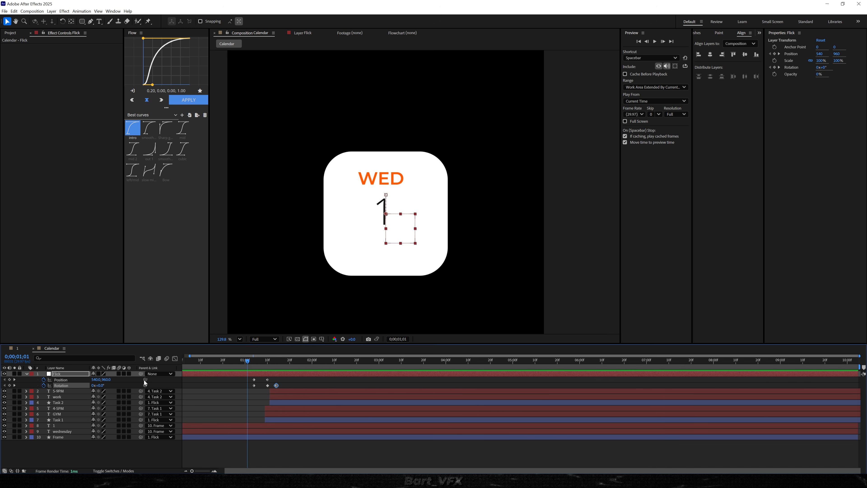
click(69, 402)
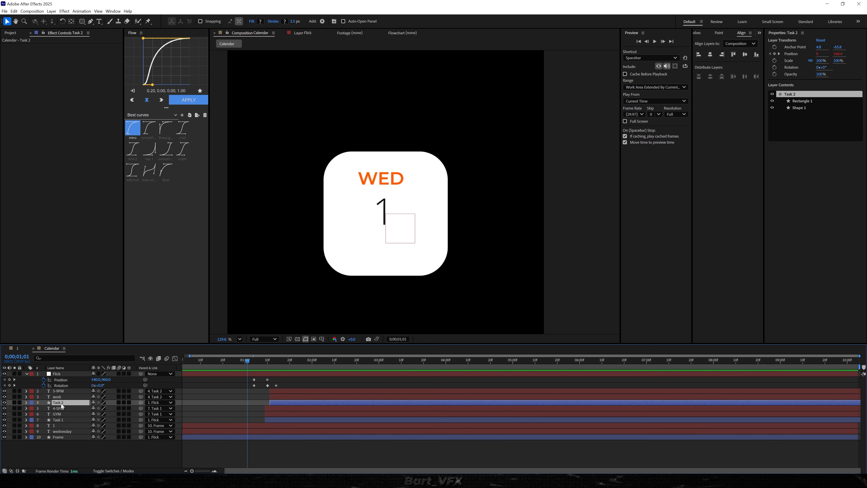
key(p)
alt+click(43, 408)
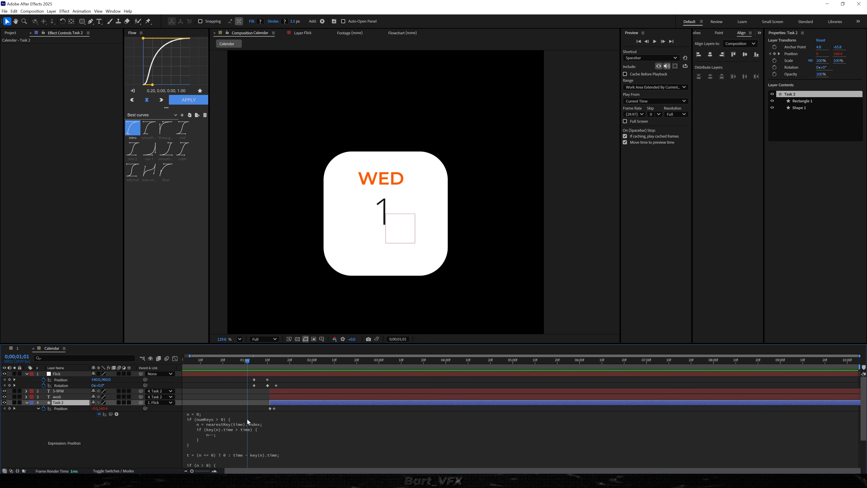
key(ctrl+v)
click(208, 397)
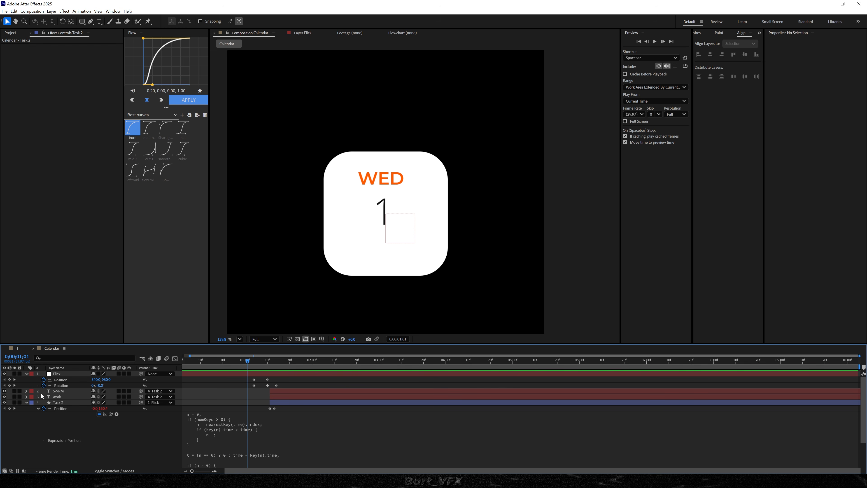
Paste the copied expression into the Flick null's Rotation and Position properties and preview the bounce
alt+click(43, 385)
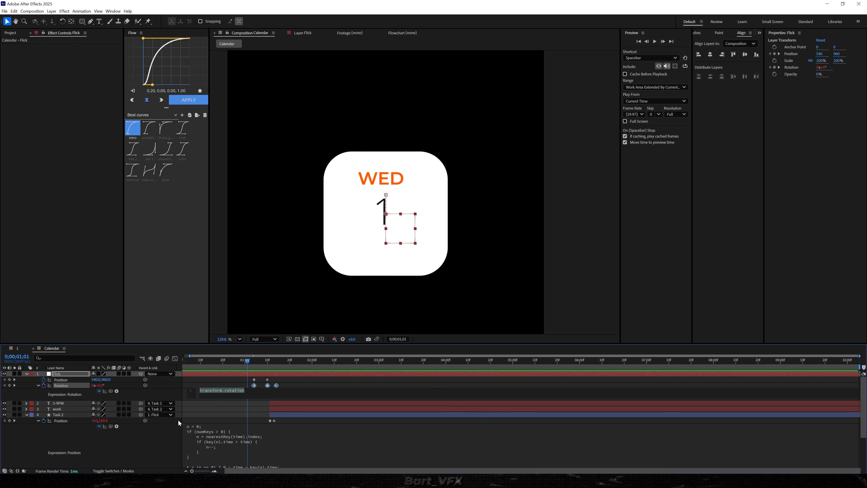
key(ctrl+v)
click(220, 415)
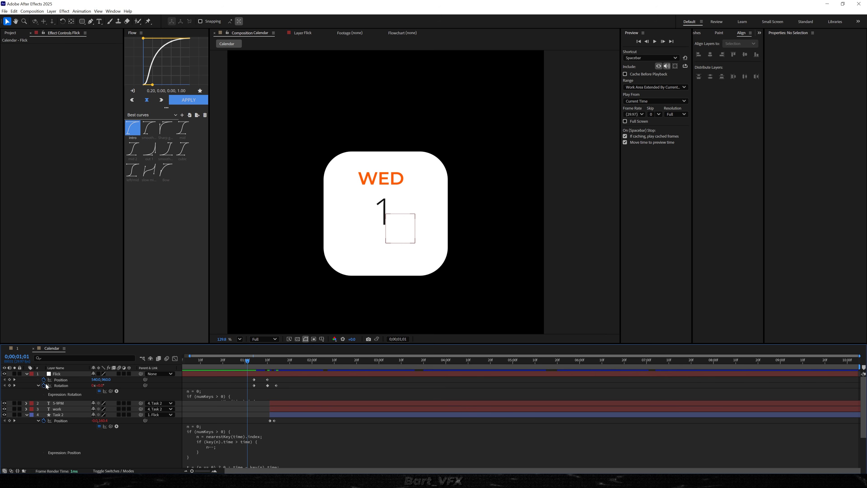
alt+click(43, 379)
key(ctrl+v)
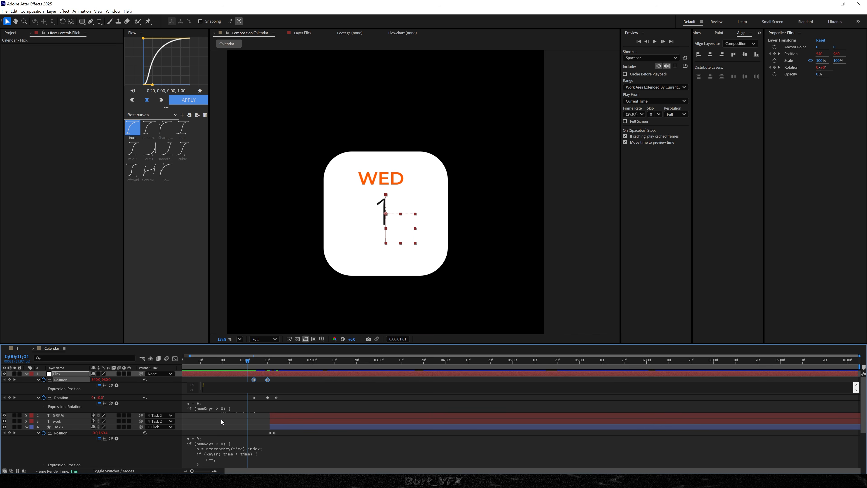
click(222, 416)
key(u)
click(205, 362)
key(space)
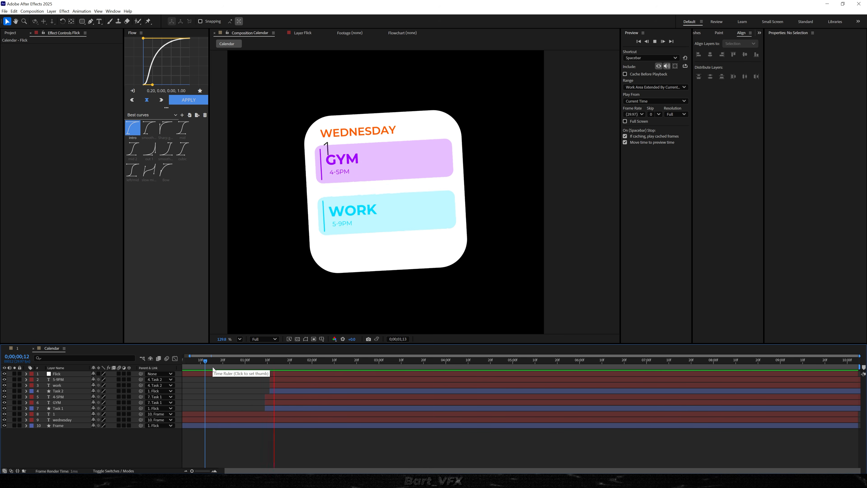
key(space)
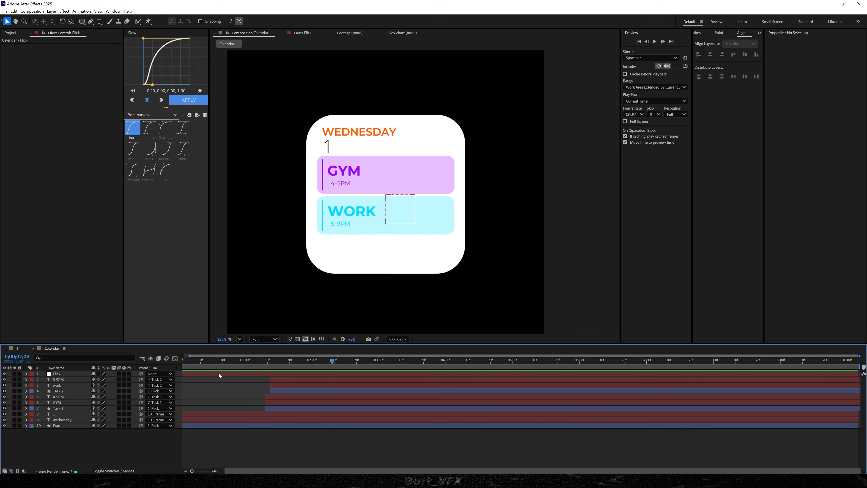
Move Flick's keyframes after the first pair two frames earlier, placing the raised, tilted pose at 0;00;01;08
click(219, 373)
key(u)
scroll(254, 363, up, 4)
click(293, 362)
drag(311, 386, 292, 389)
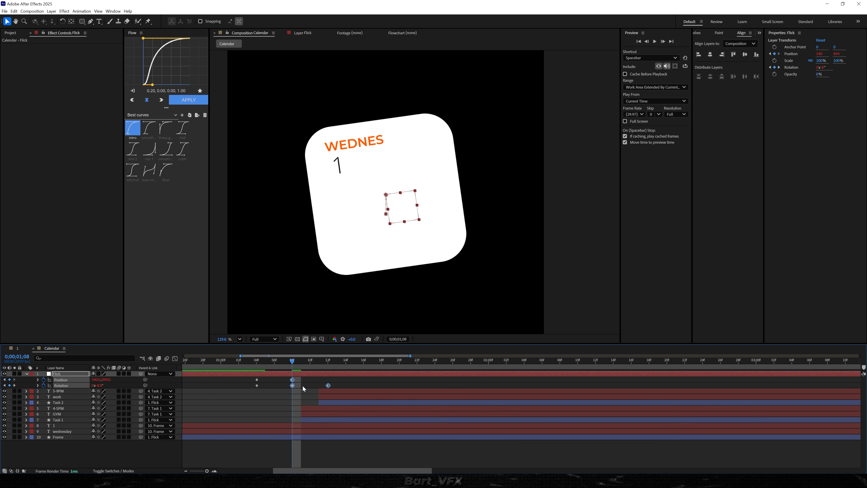
Ease Flick's first two rotation keyframes and move the last rotation keyframe to 0;00;01;10, and preview the flick
click(275, 397)
drag(299, 384, 233, 394)
click(232, 394)
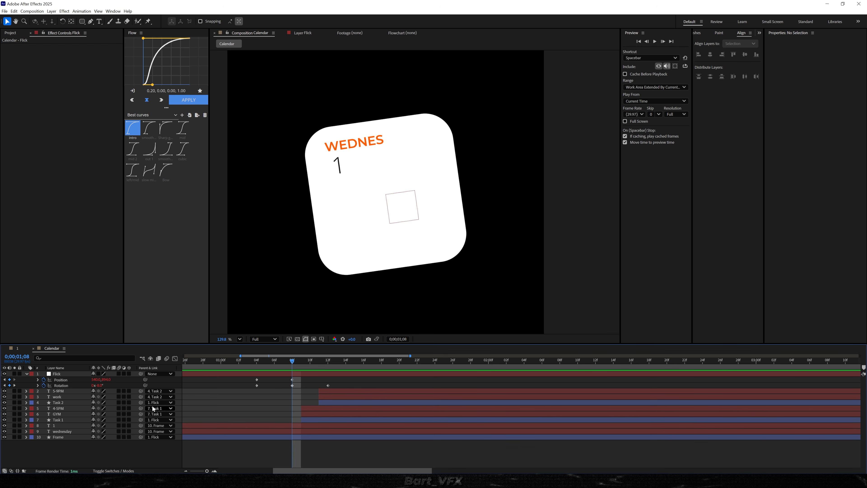
drag(301, 383, 229, 394)
drag(293, 363, 239, 364)
drag(327, 385, 199, 364)
key(space)
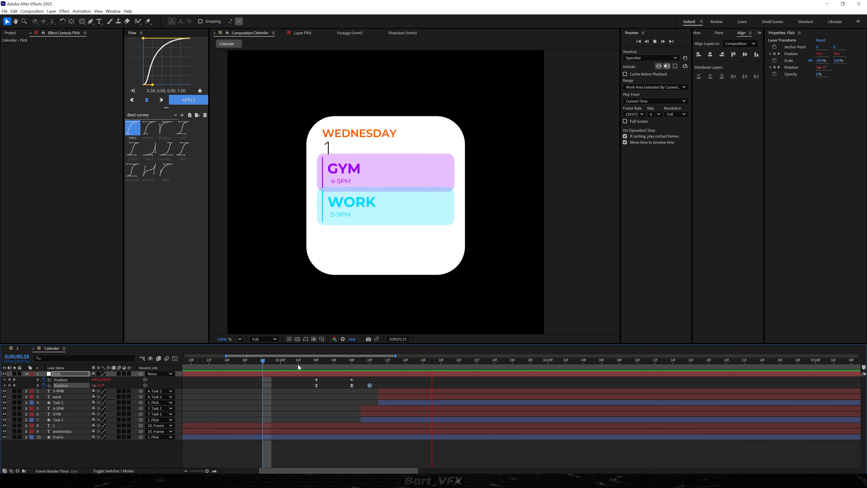
Shift all of Flick's keyframes one frame later so they start at 0;00;01;05, and preview the timing
key(space)
drag(401, 377, 327, 385)
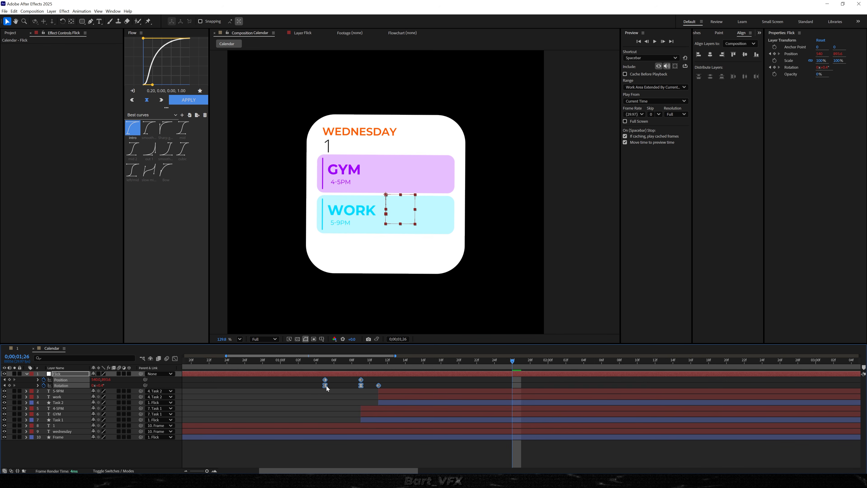
click(255, 363)
key(space)
Move Flick's second position keyframe one frame earlier, to 0;00;01;08, and play the animation
click(369, 360)
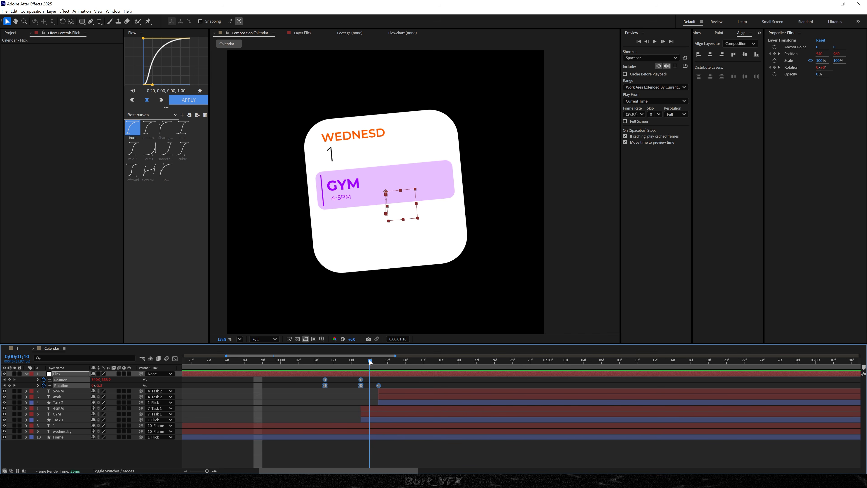
click(361, 380)
drag(361, 381, 236, 361)
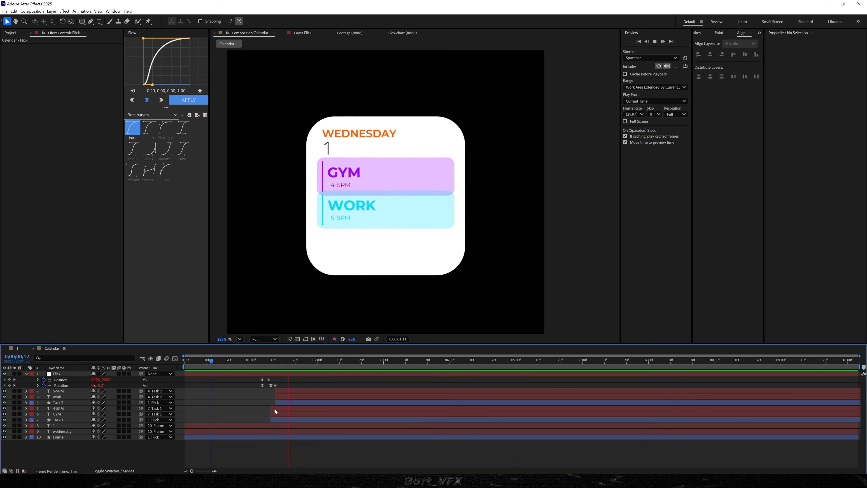
Enable motion blur on the composition's layers and preview the animation from the start
click(257, 362)
drag(118, 437, 119, 374)
drag(259, 361, 229, 361)
key(space)
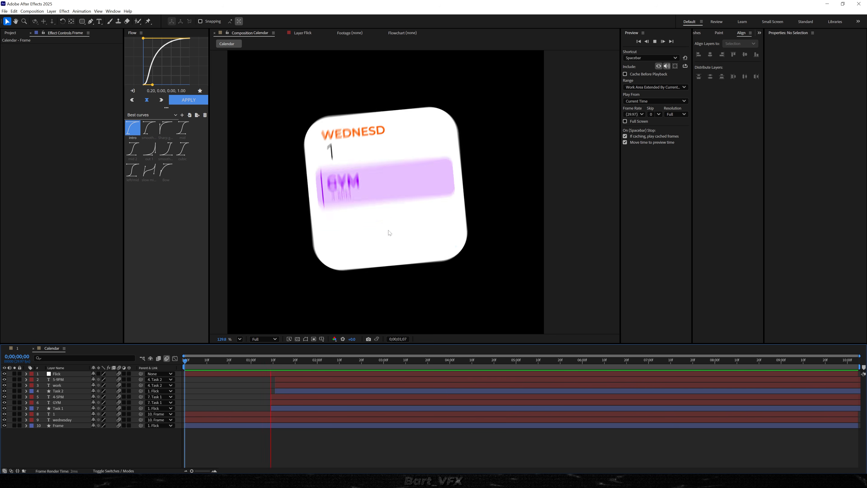
key(space)
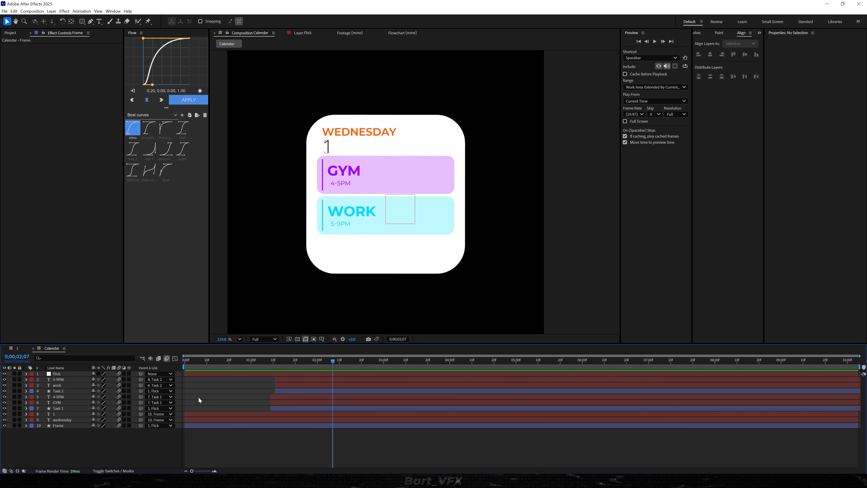
Keyframe the Frame layer's position from 167, 0 at the first frame to 0, 0 at frame 5, and preview it
key(Home)
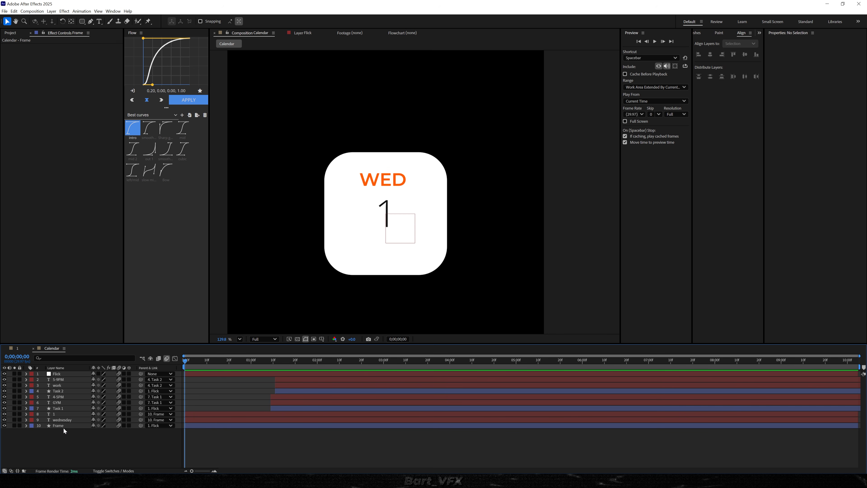
click(61, 427)
key(p)
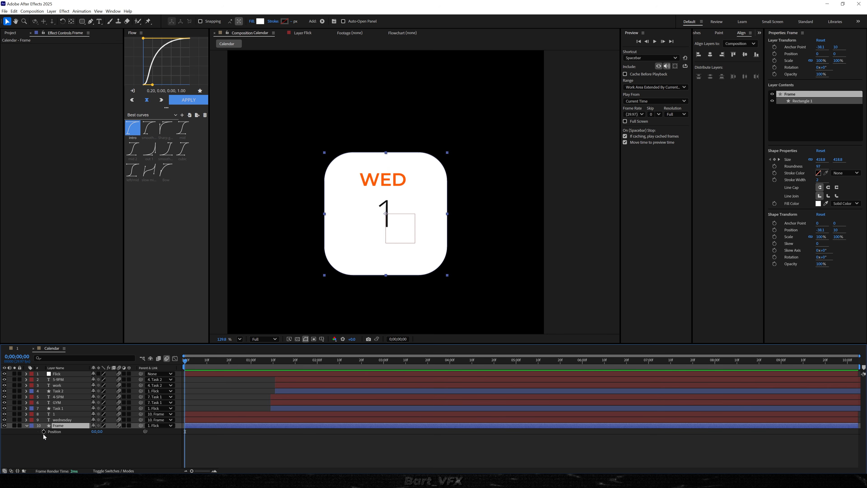
click(43, 431)
drag(205, 432, 196, 432)
drag(94, 431, 254, 452)
key(space)
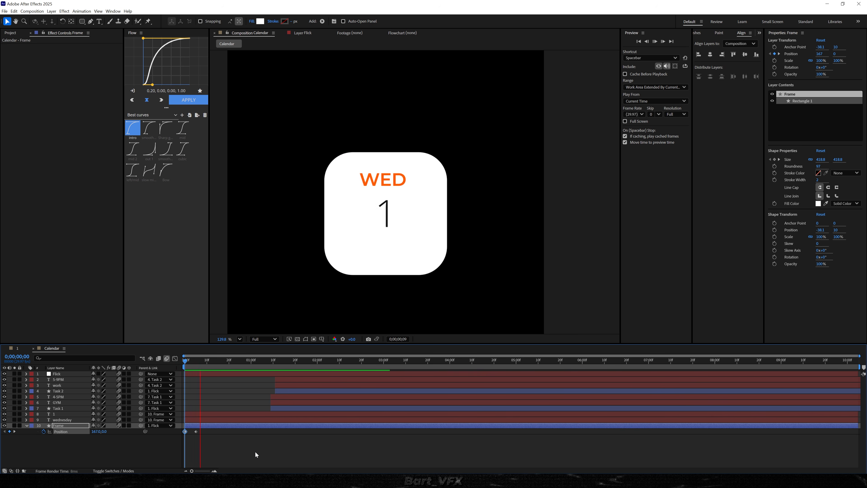
Add the copied bounce expression to the Frame layer's position and preview the slide-in
click(67, 451)
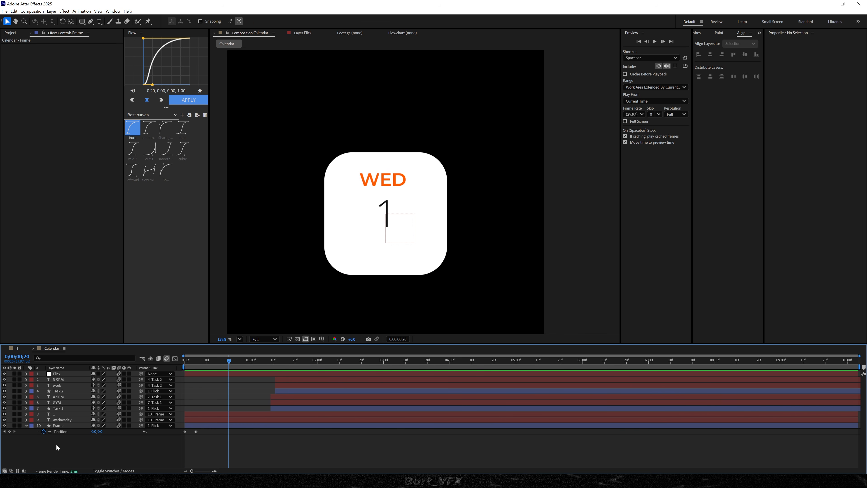
alt+click(43, 431)
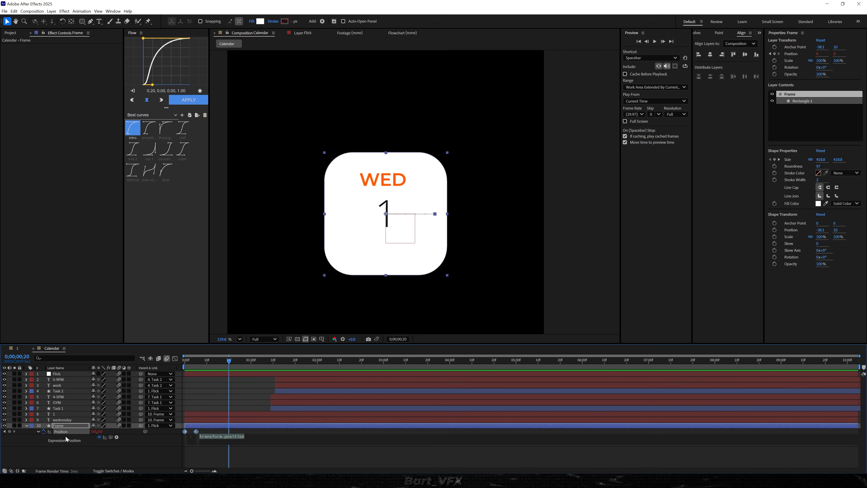
key(ctrl+v)
click(206, 398)
key(space)
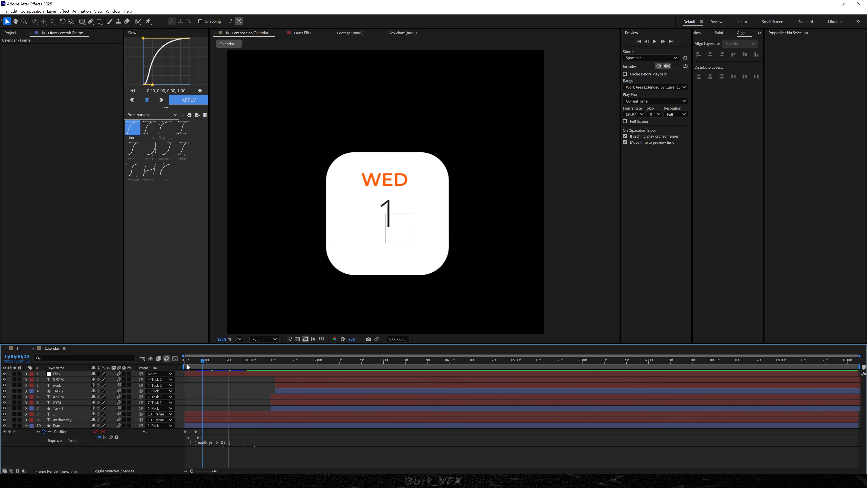
key(space)
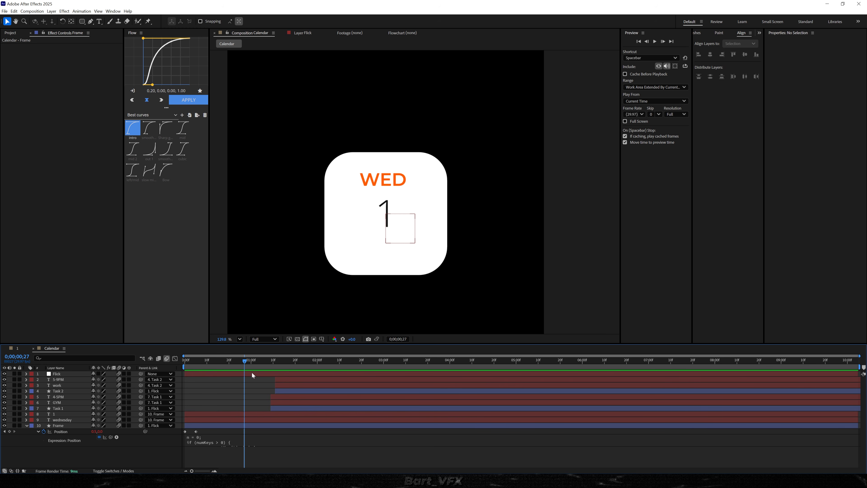
Shift Frame's position keyframes to start at 0;00;00;15, and trim the starts of Flick, 1, wednesday and Frame to that frame
drag(245, 361, 218, 366)
mouse_move(222, 431)
mouse_down()
mouse_move(165, 433)
mouse_move(231, 436)
mouse_up()
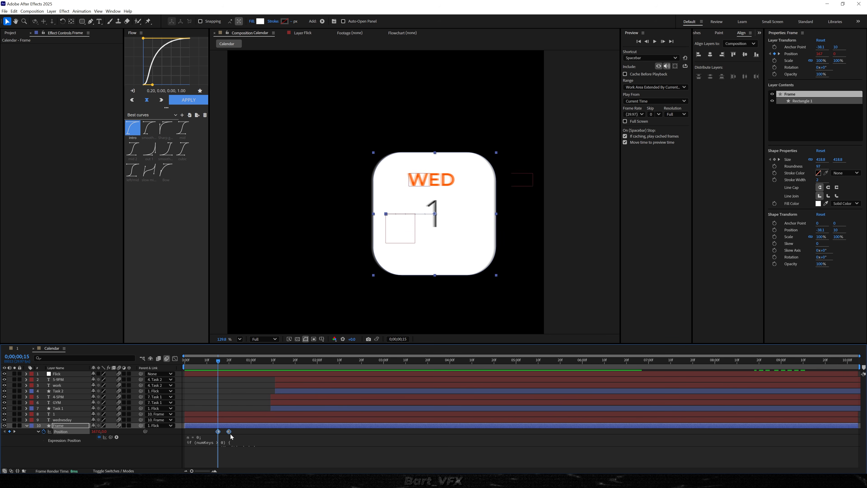
shift+click(220, 415)
shift+click(220, 373)
key(alt+[)
click(272, 397)
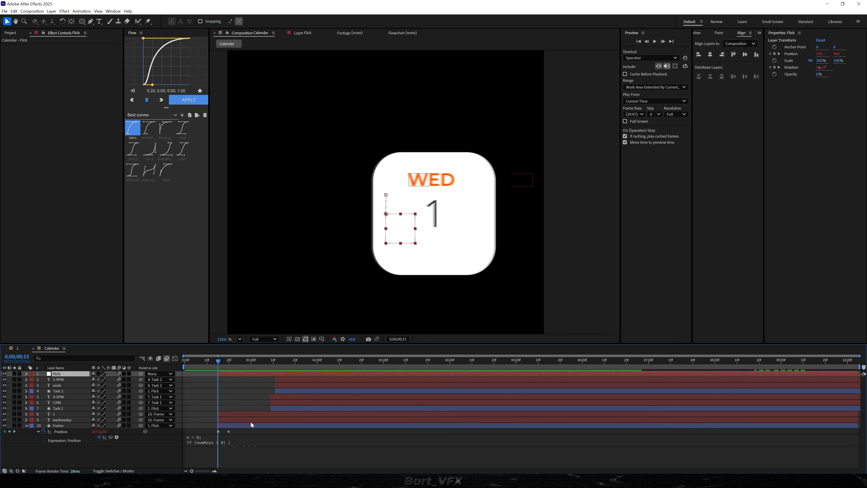
Move all ten layers earlier together so the trimmed layers start at the first frame, and preview the animation
key(ctrl+a)
drag(302, 404, 270, 409)
drag(219, 363, 181, 378)
key(space)
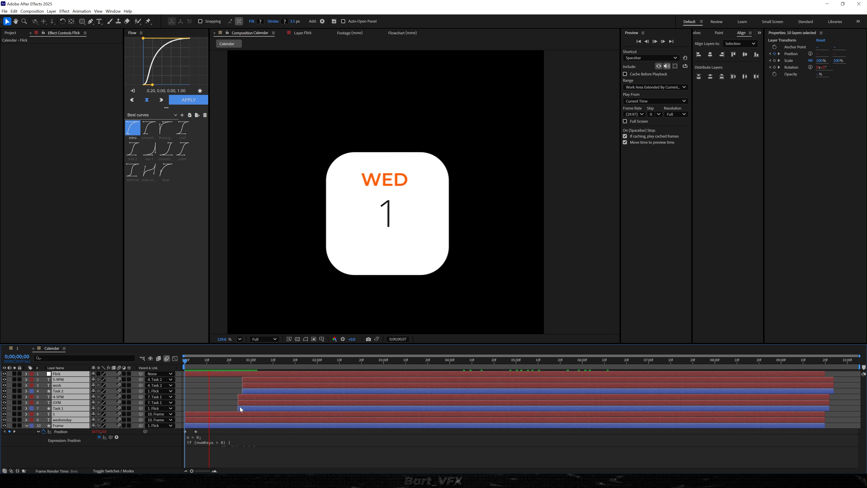
Use the Frame layer as the track matte for all layers from 5-9PM to wednesday, keeping Frame visible
drag(190, 359, 233, 354)
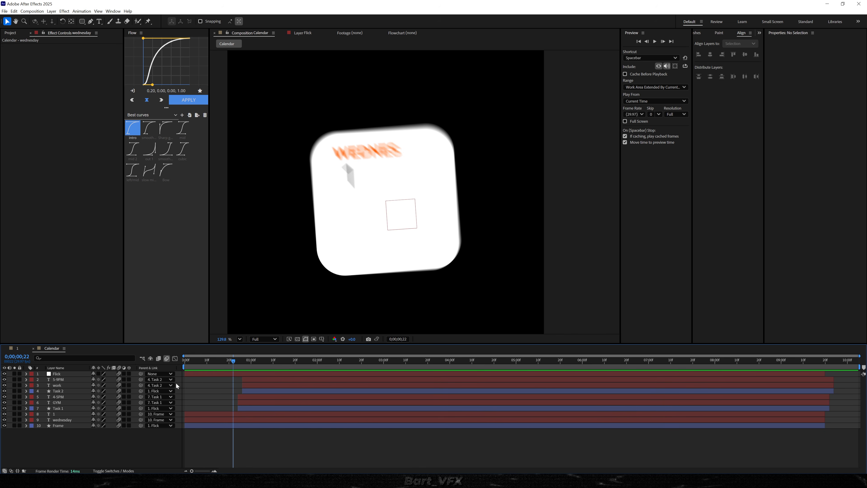
click(123, 471)
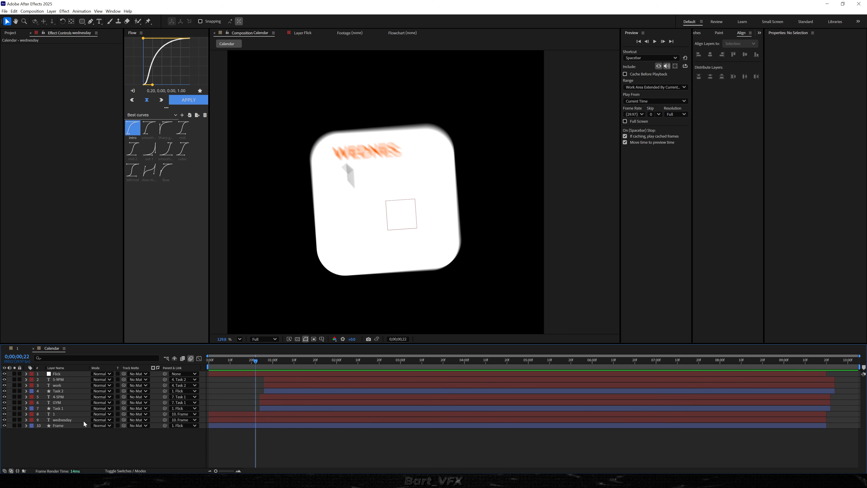
click(67, 379)
shift+click(62, 419)
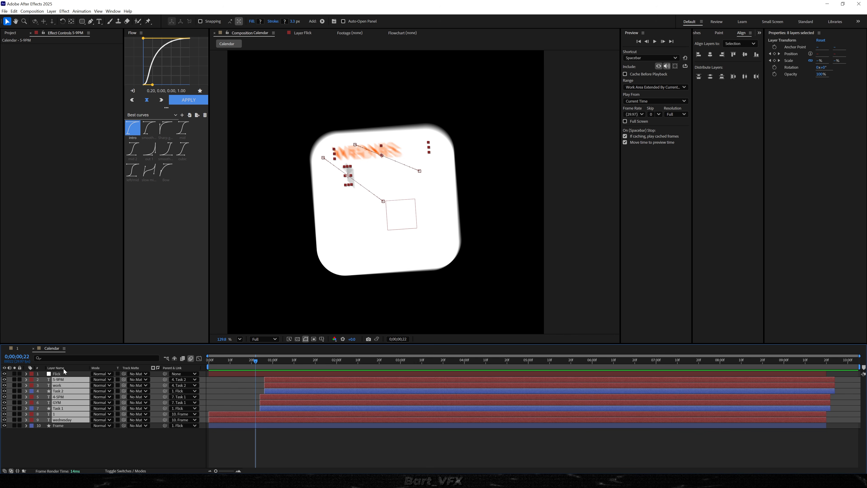
click(117, 420)
drag(124, 420, 69, 425)
click(4, 426)
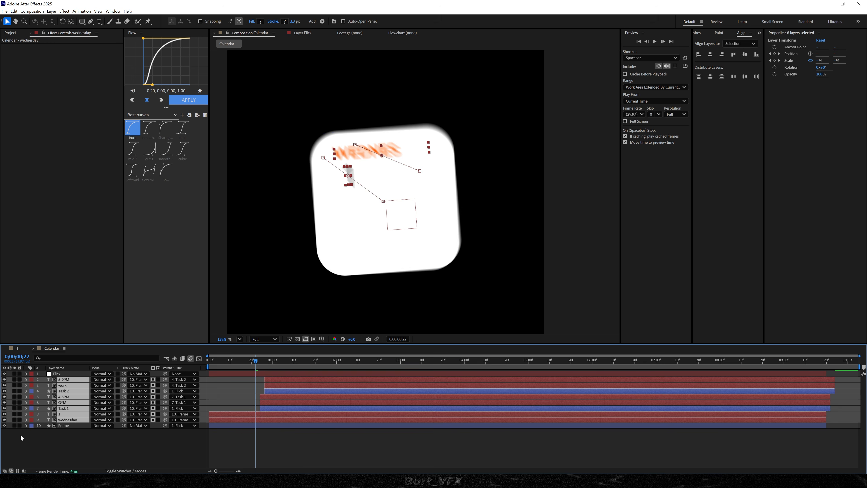
click(22, 437)
Keyframe the Frame layer's opacity from 0% at the first frame to 100% at frame 6
click(220, 363)
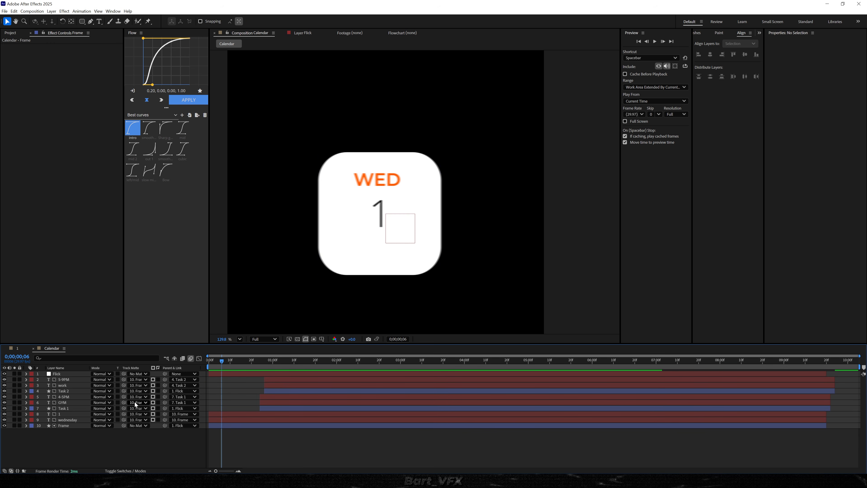
click(75, 426)
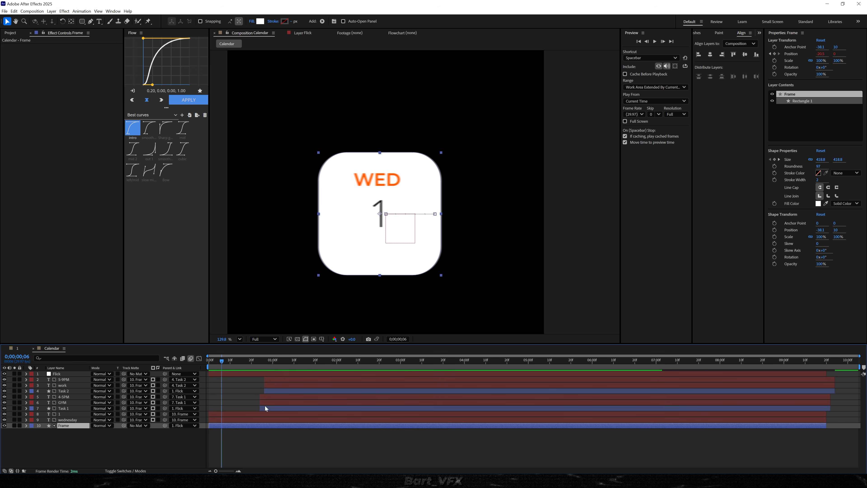
key(alt+shift+t)
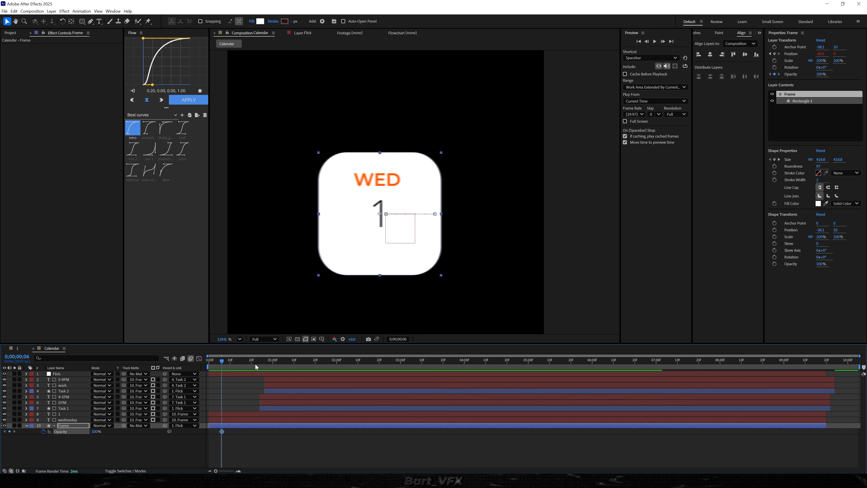
key(Home)
drag(98, 432, 1, 422)
key(space)
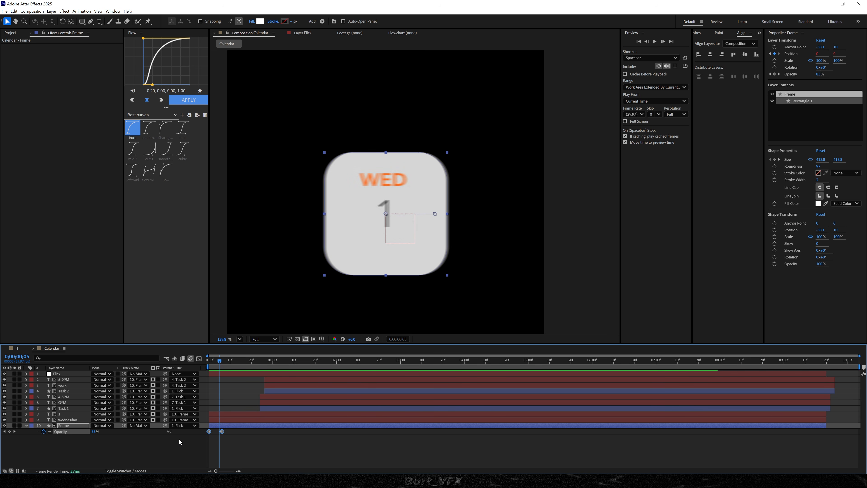
Apply Easy Ease to Frame's opacity keyframes and preview the fade-in from the start
key(F9)
click(261, 448)
drag(220, 361, 206, 362)
key(space)
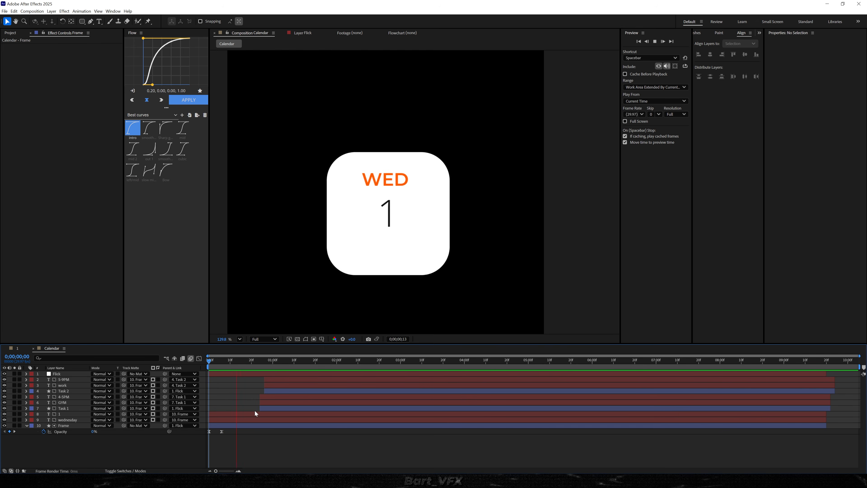
key(space)
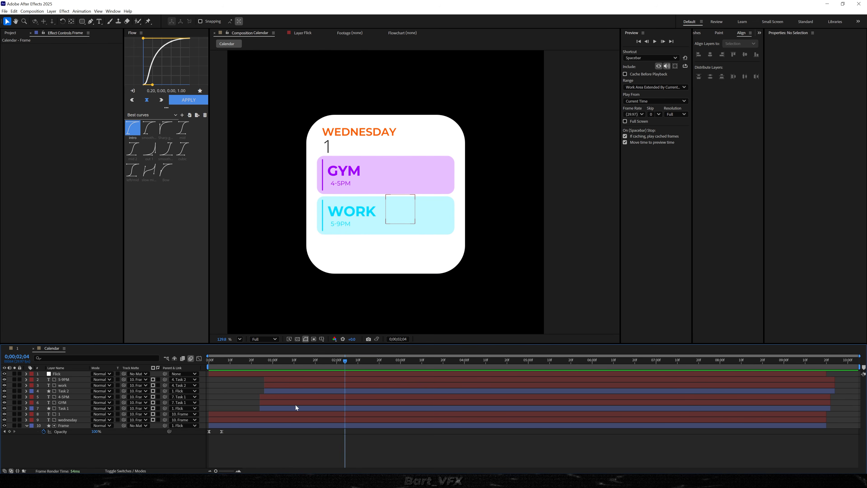
Copy Frame's two opacity keyframes to 0;00;02;04 and time-reverse the copies to make a fade-out
drag(237, 429, 206, 438)
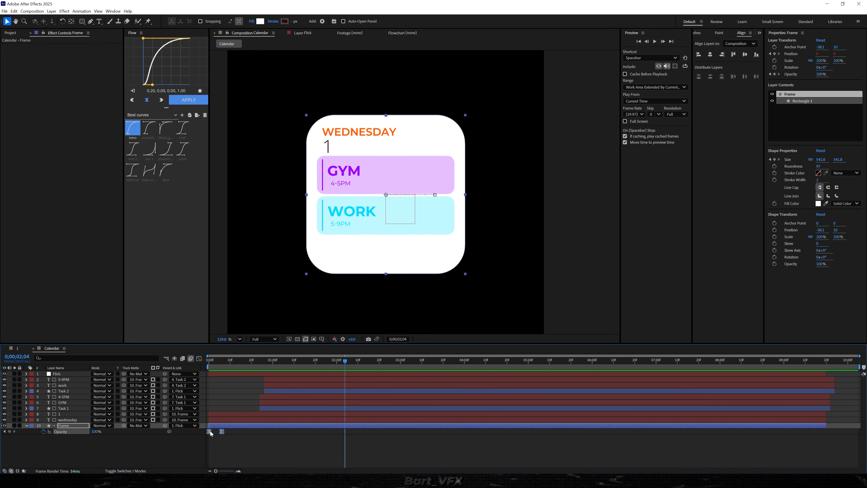
key(ctrl+c)
key(ctrl+v)
right_click(345, 431)
mouse_move(383, 426)
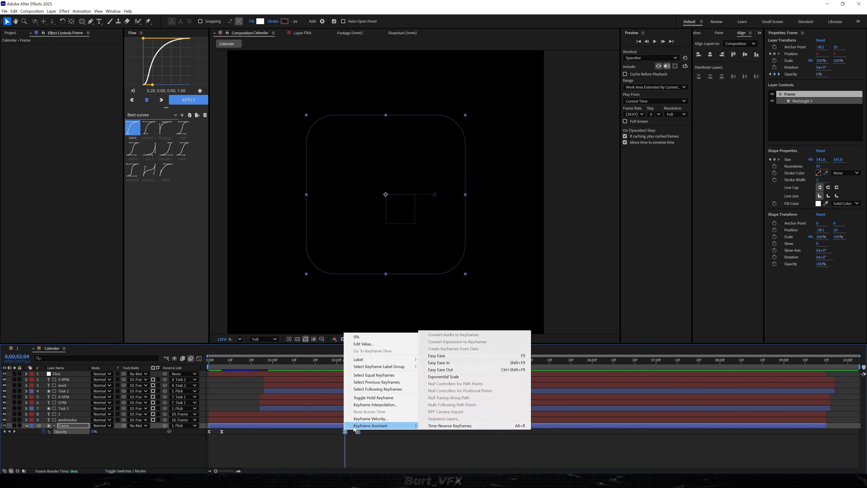
click(442, 427)
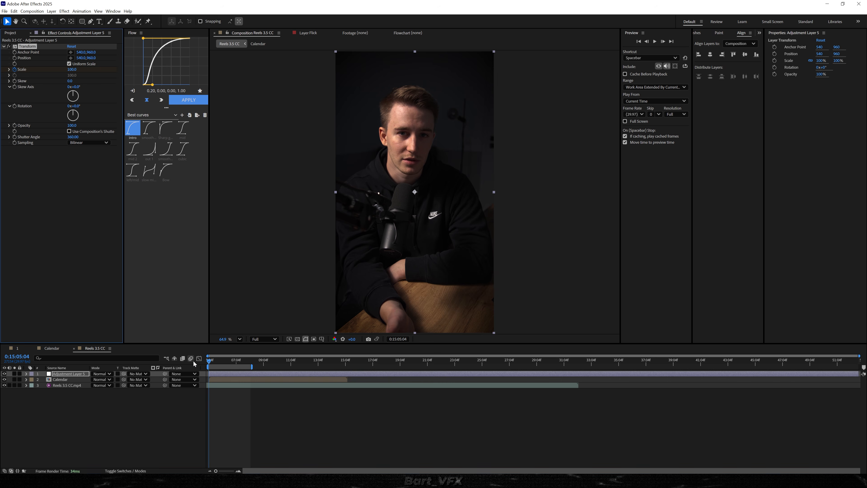
Play the calendar animation over the footage in the Reels 3.5 CC composition and review its timing up close
click(236, 403)
key(space)
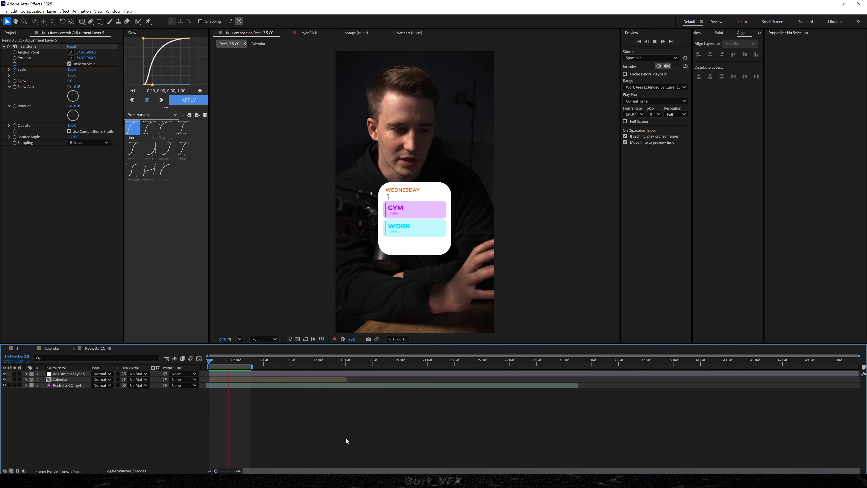
key(equal)
key(equal)
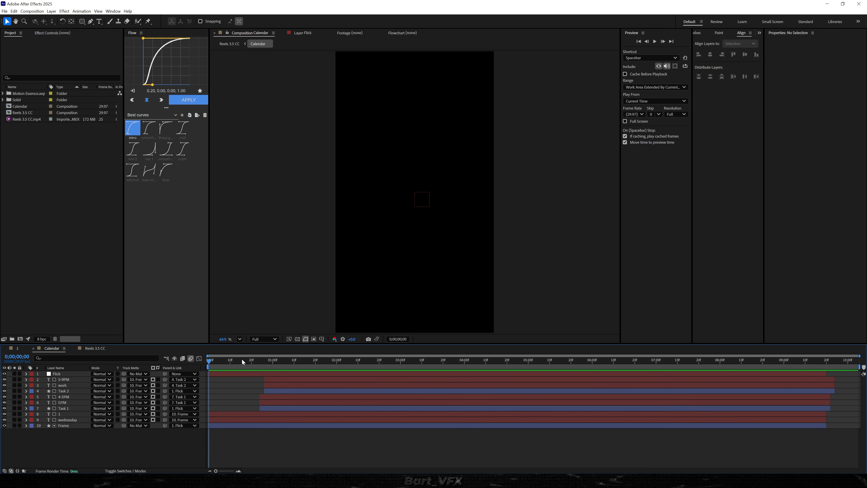
drag(243, 361, 298, 380)
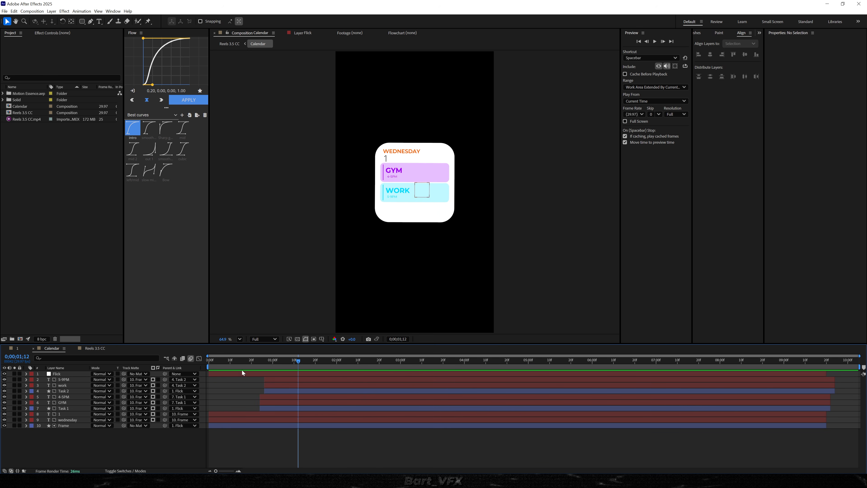
Save the project and set up Collect Files for the Calendar composition, using For Selected Comps and Reduce Project, then close the dialog
click(20, 107)
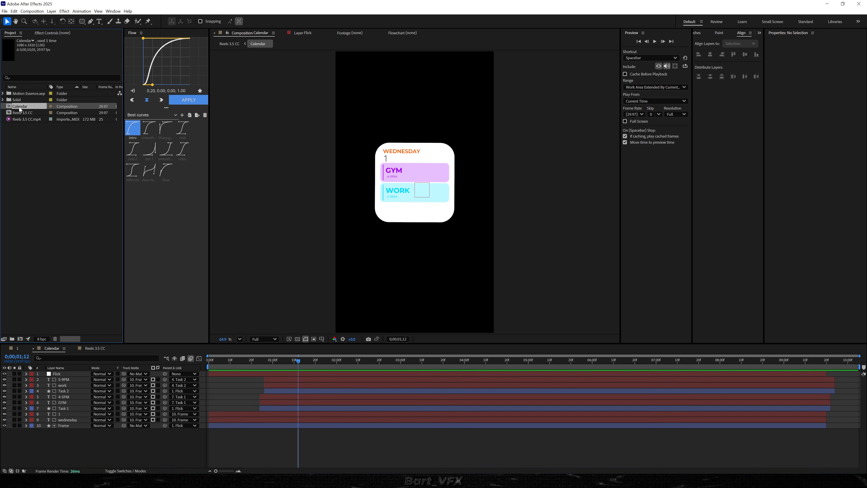
click(4, 11)
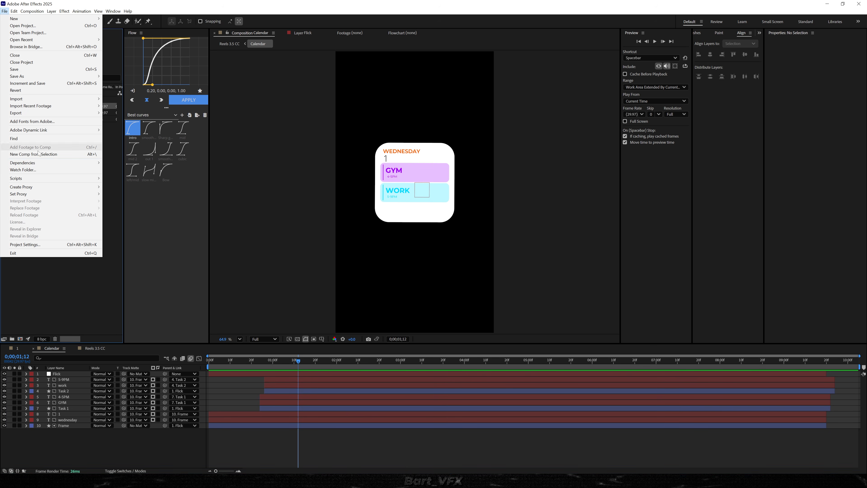
mouse_move(54, 162)
click(136, 163)
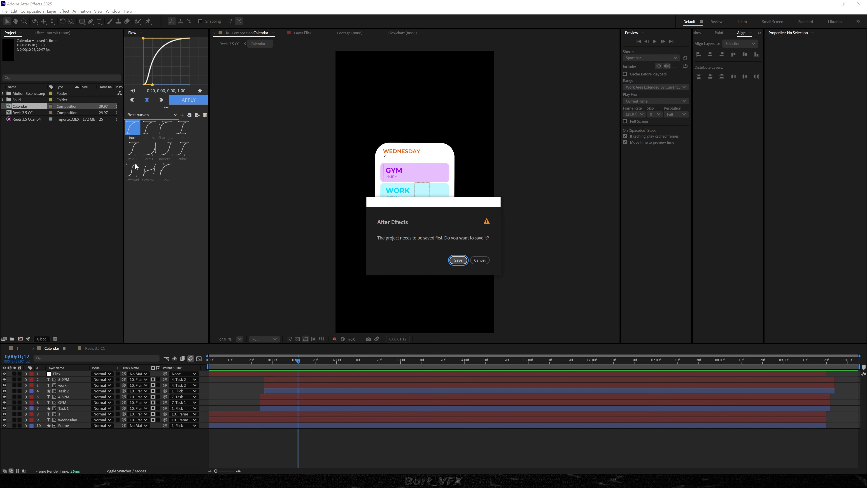
click(459, 260)
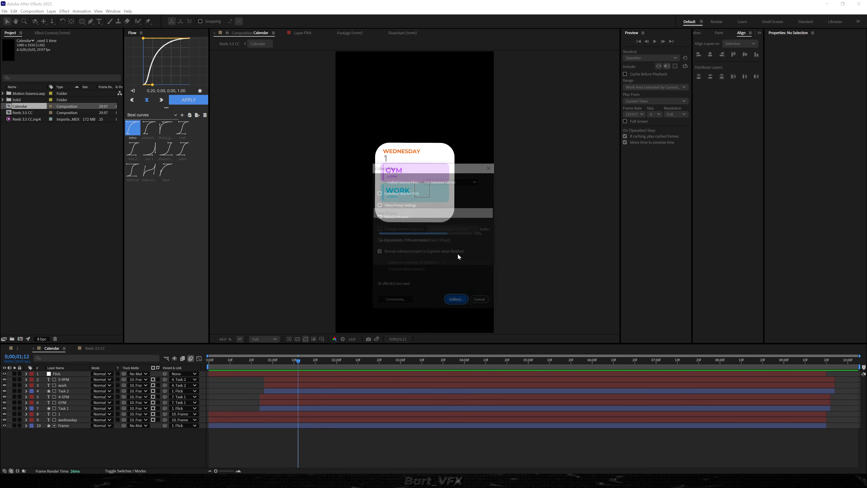
click(438, 182)
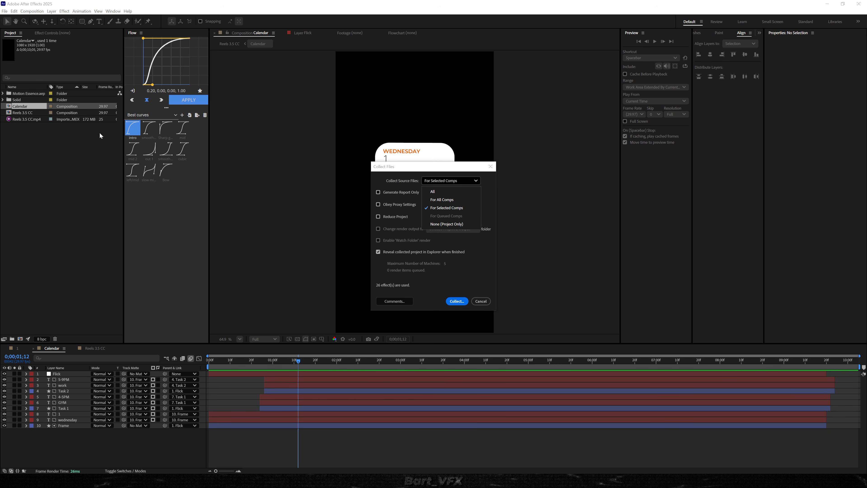
click(378, 217)
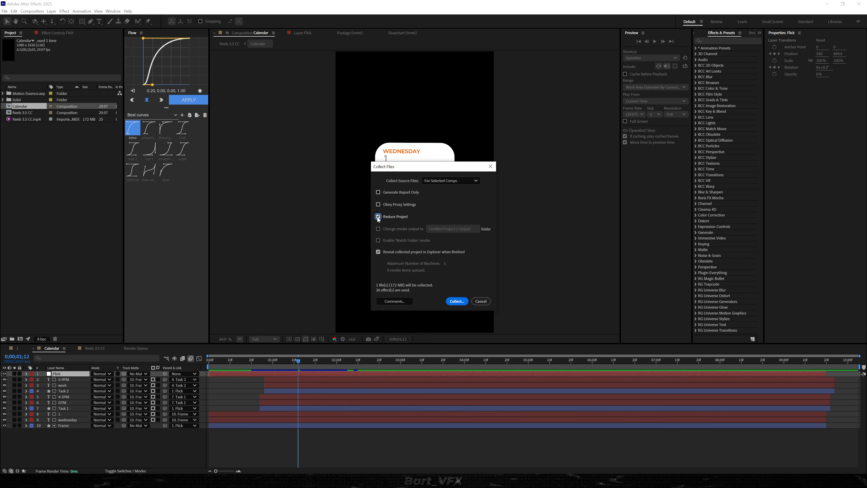
key(Escape)
Open the import options for adding a file to the project
click(98, 183)
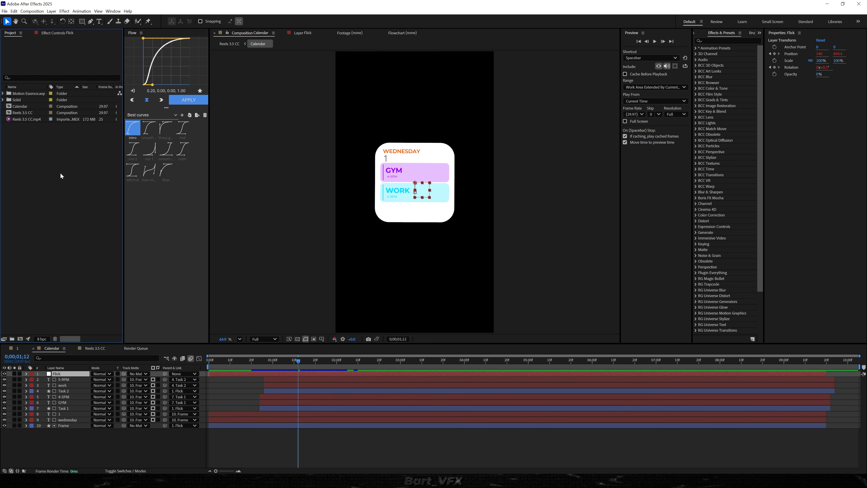
right_click(26, 158)
mouse_move(68, 188)
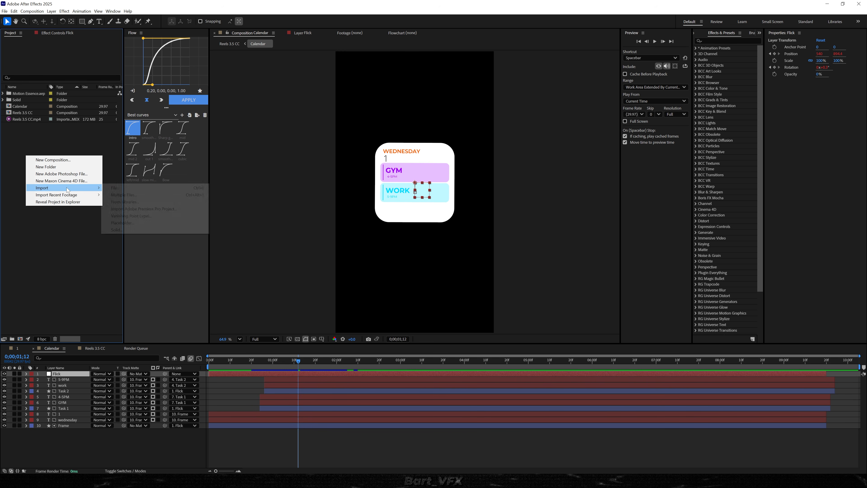